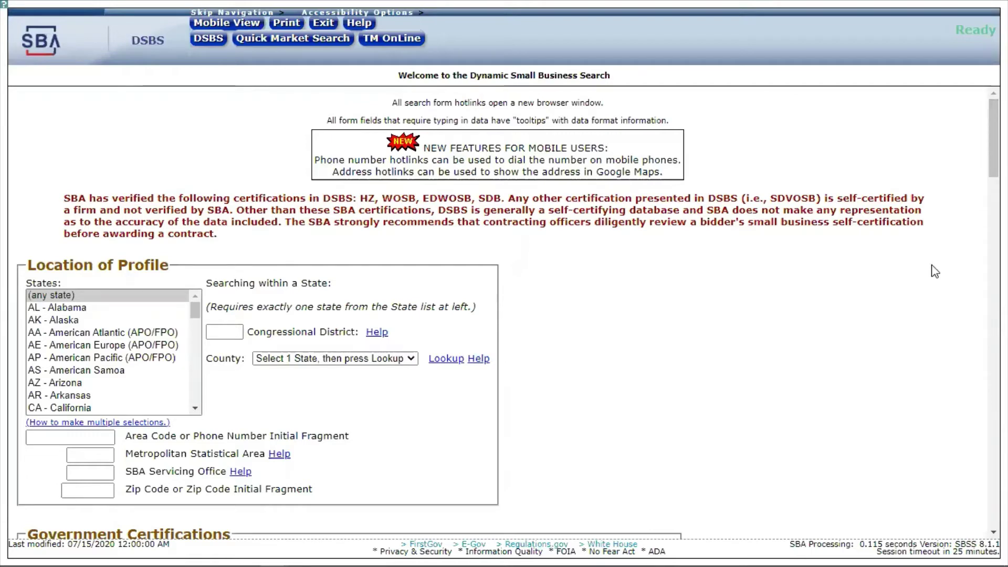
pyautogui.click(196, 409)
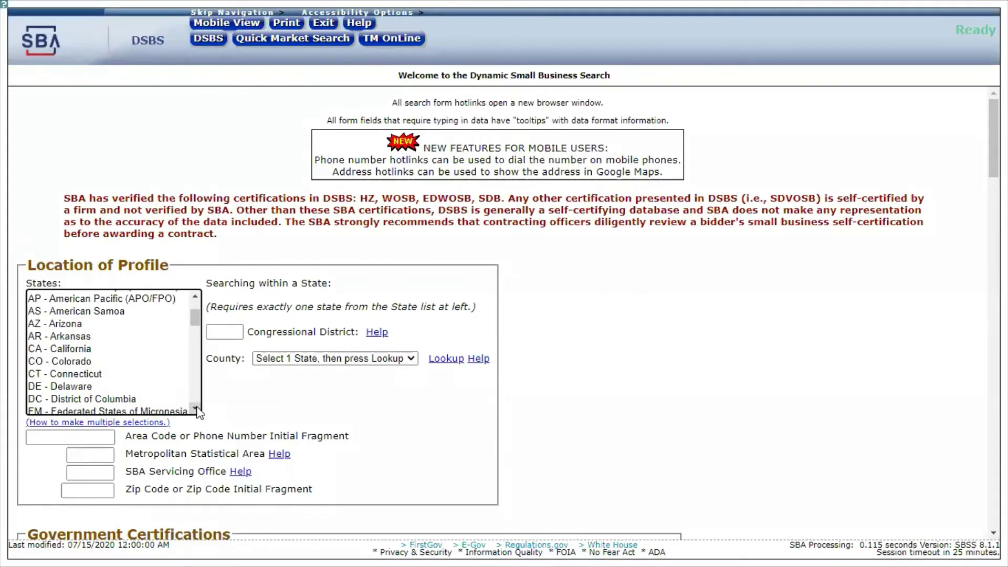
pyautogui.click(195, 409)
pyautogui.click(195, 409)
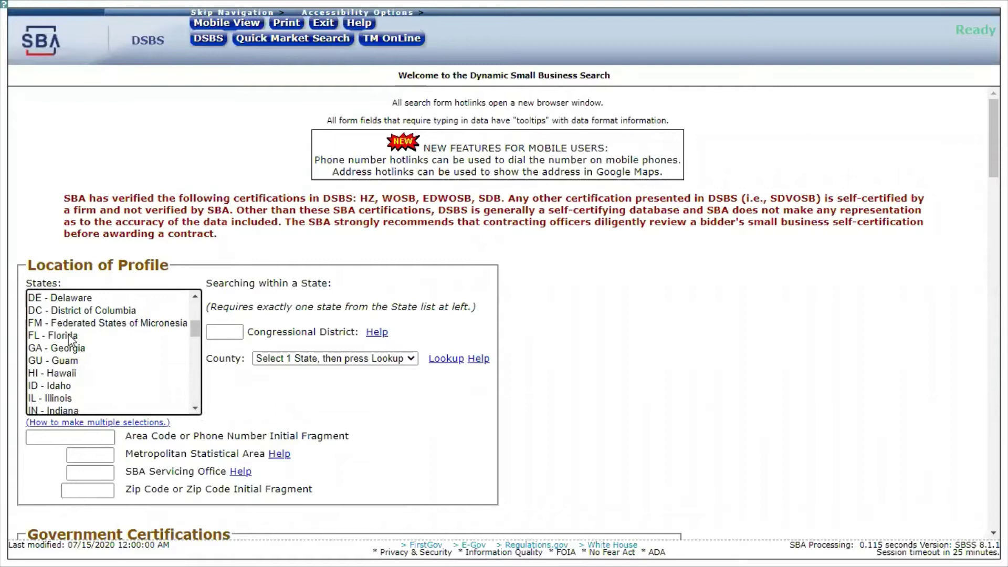
pyautogui.click(64, 335)
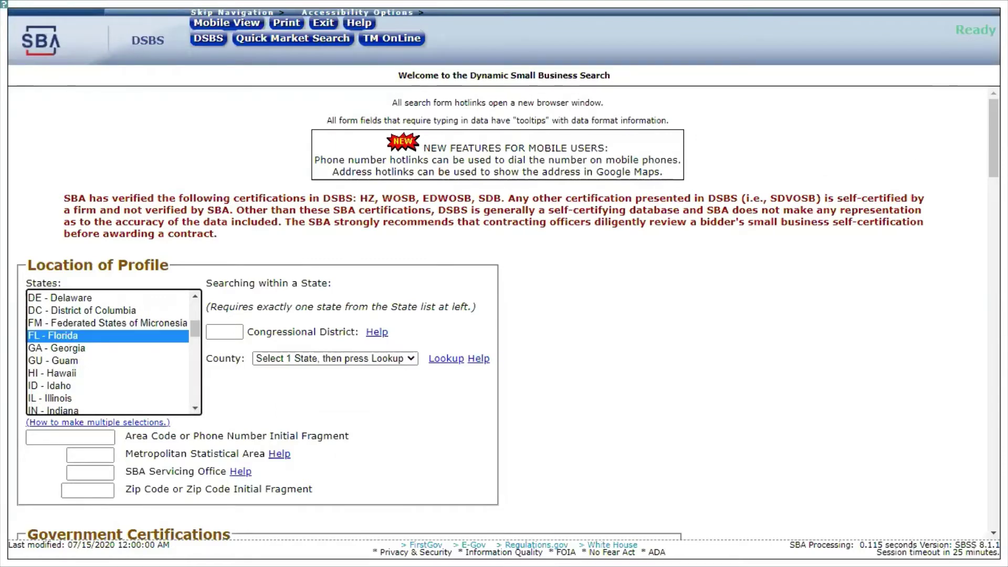
pyautogui.scroll(-1, 504, 315)
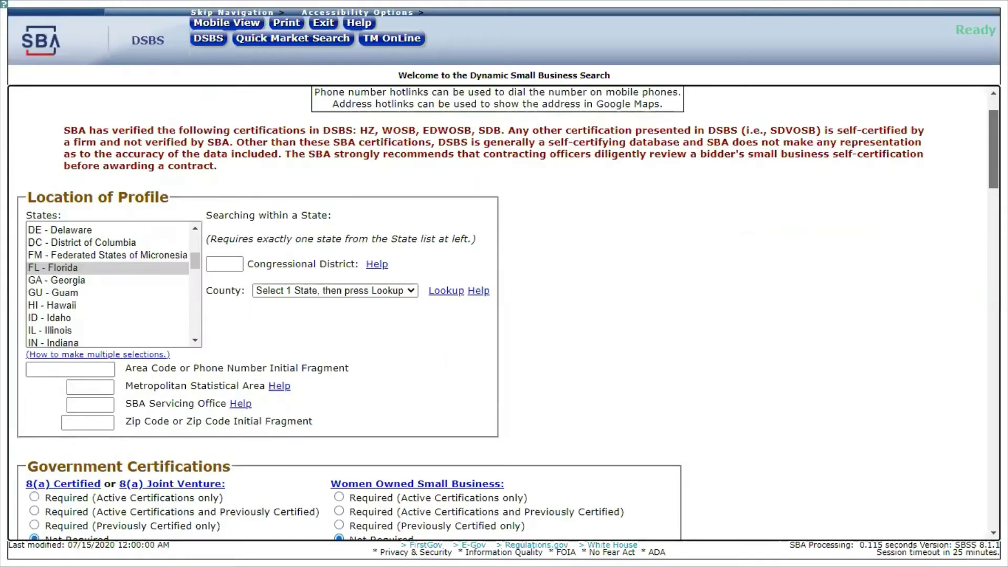
pyautogui.scroll(-3, 504, 315)
pyautogui.scroll(1, 504, 315)
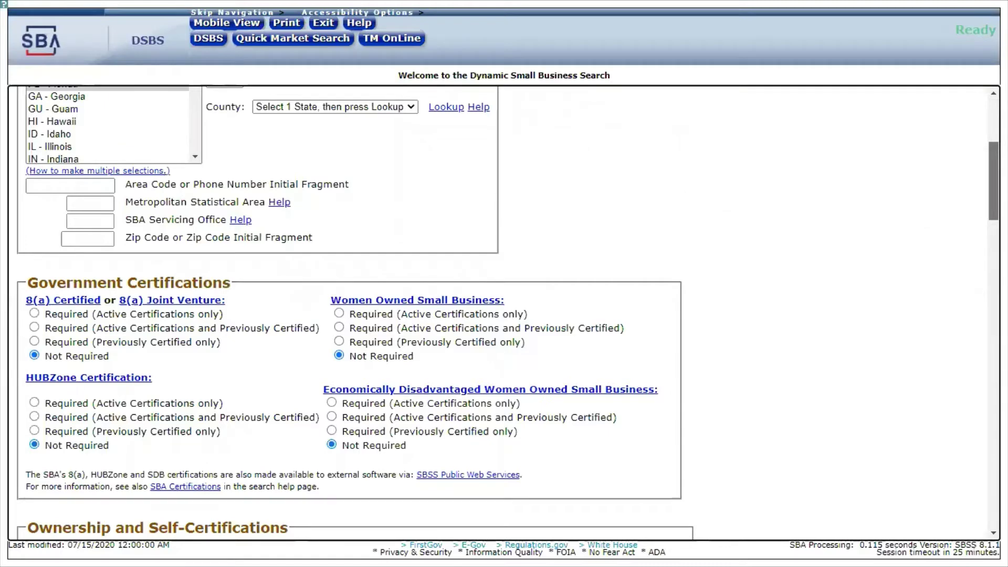
pyautogui.scroll(1, 504, 315)
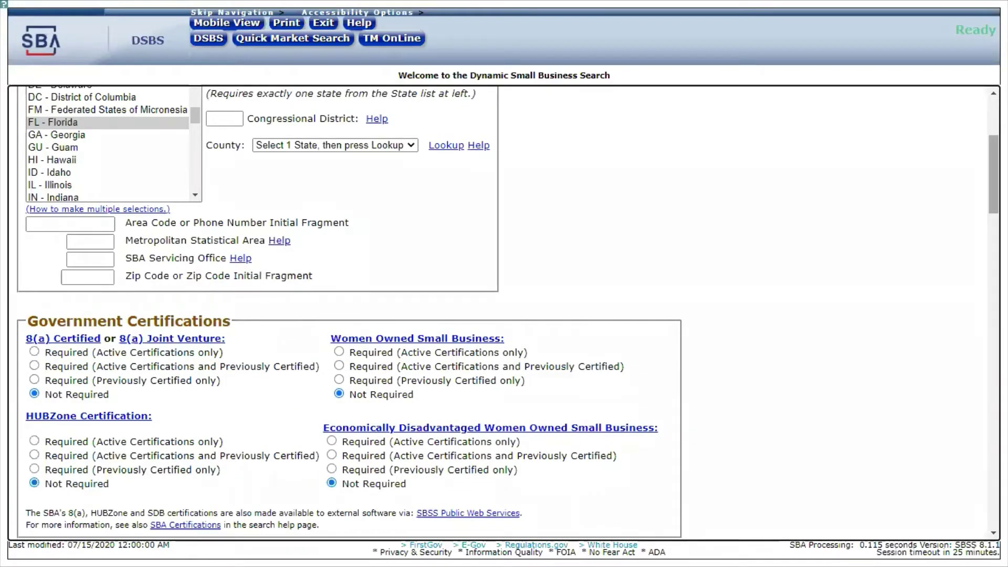
pyautogui.scroll(-3, 504, 315)
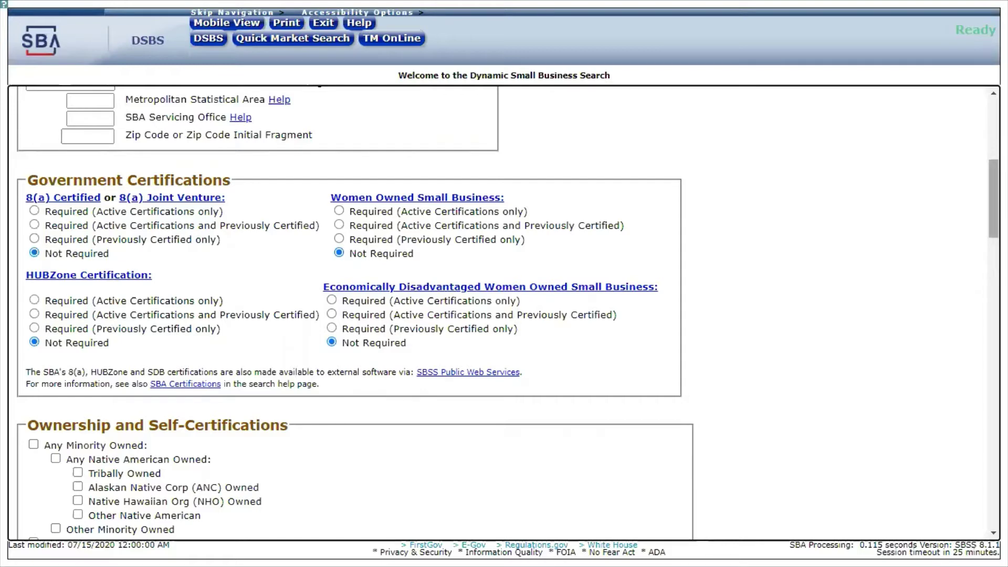
pyautogui.scroll(-2, 994, 198)
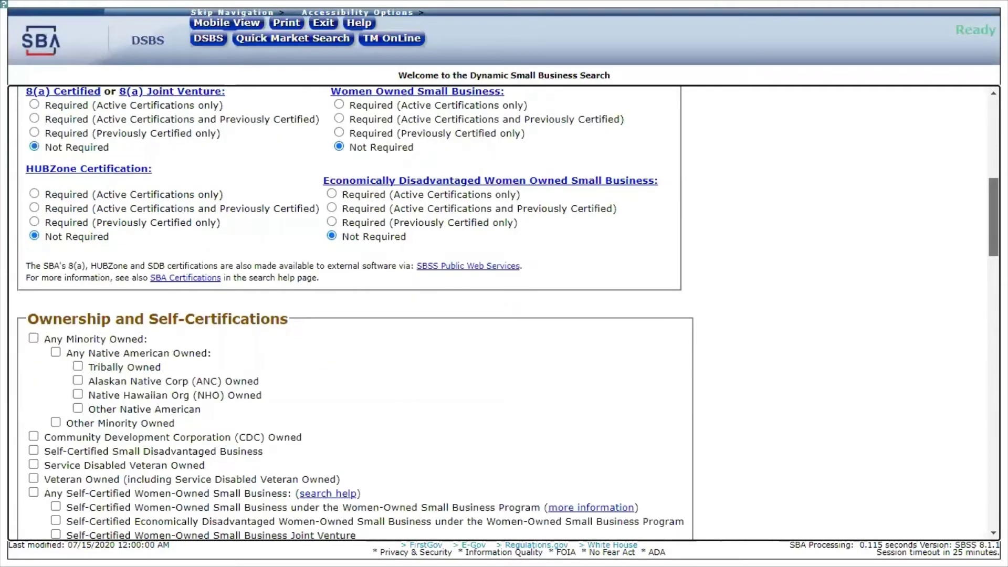
pyautogui.scroll(7, 978, 165)
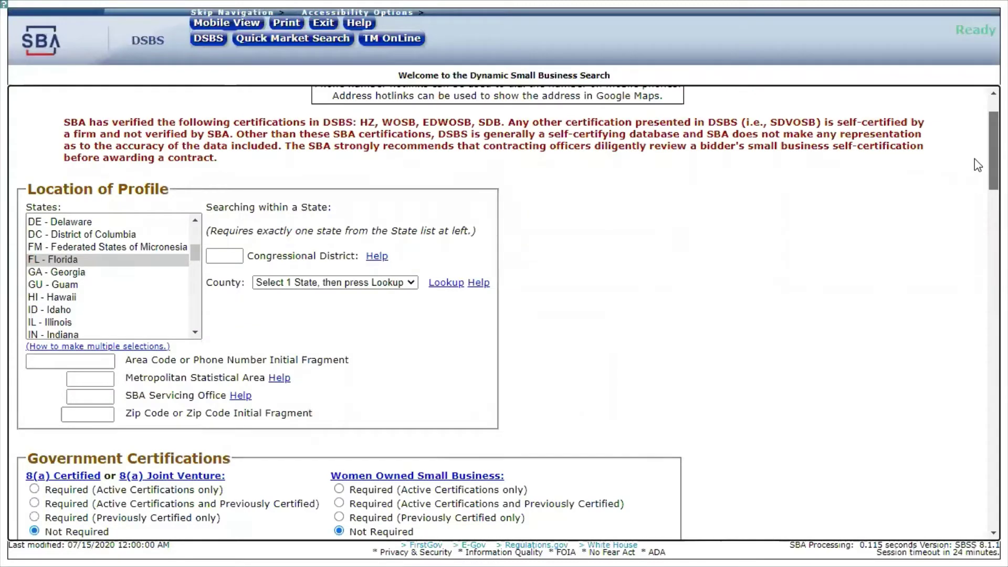
pyautogui.scroll(1, 373, 283)
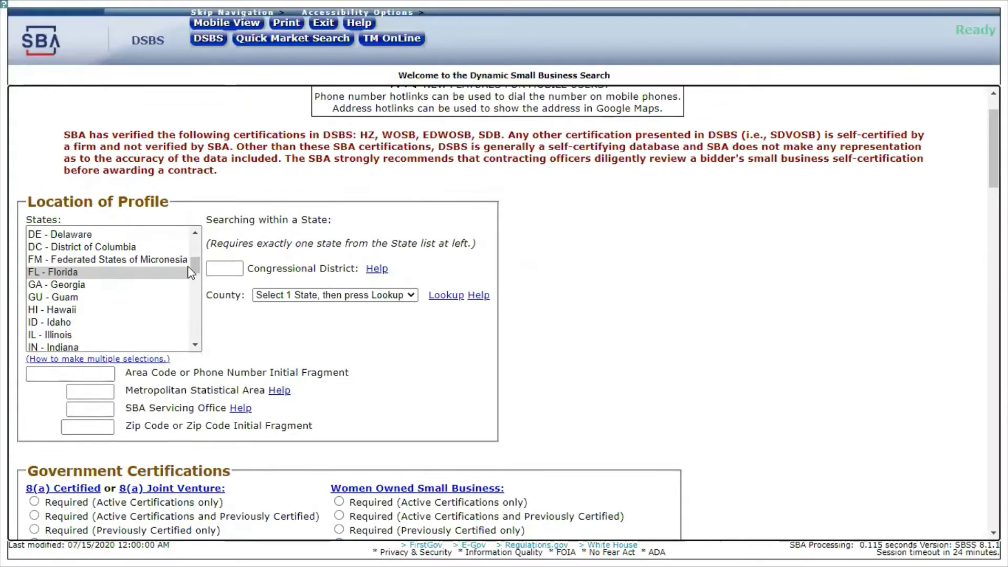
pyautogui.click(195, 232)
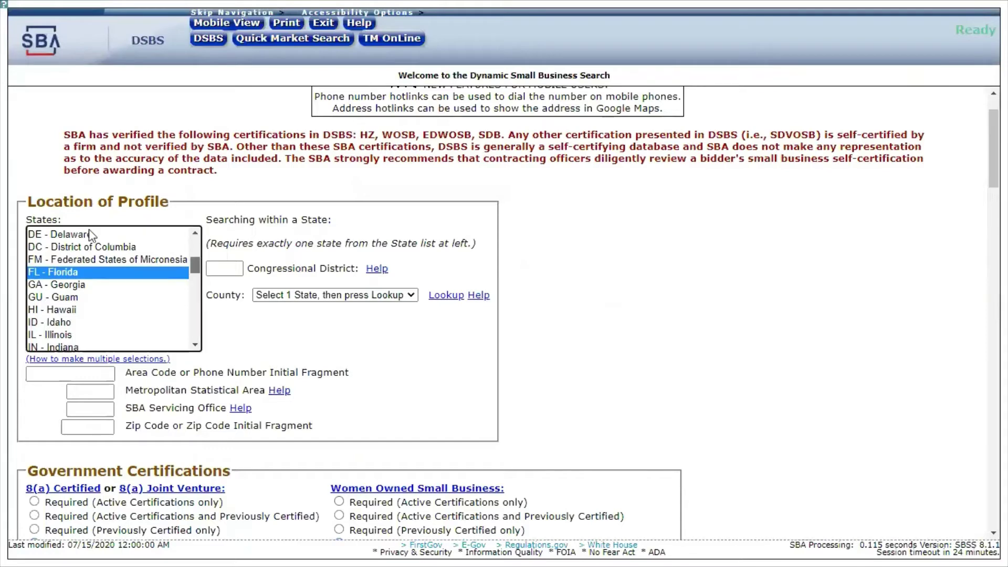
pyautogui.scroll(3, 73, 238)
pyautogui.click(73, 233)
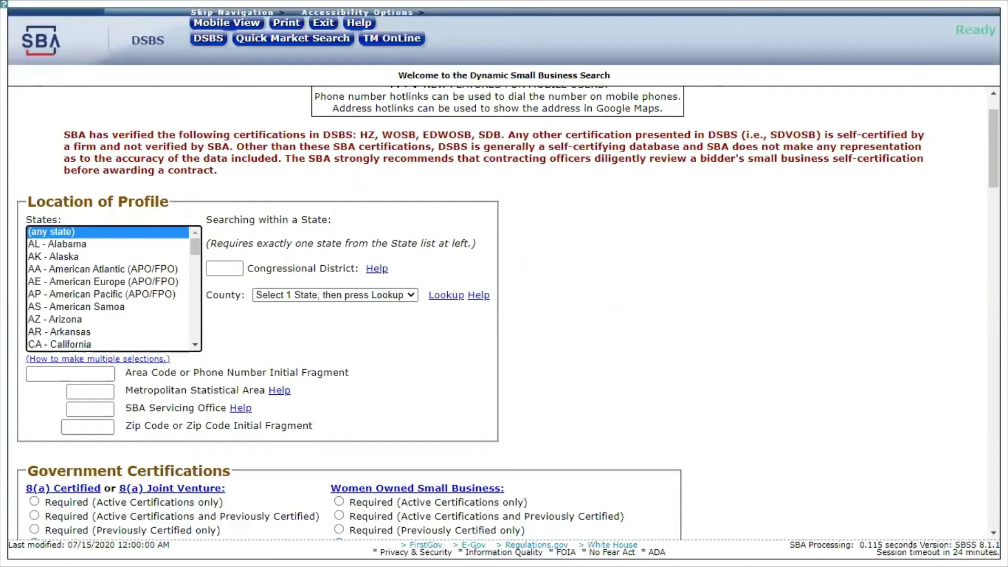
pyautogui.hotkey('ctrl', 'a')
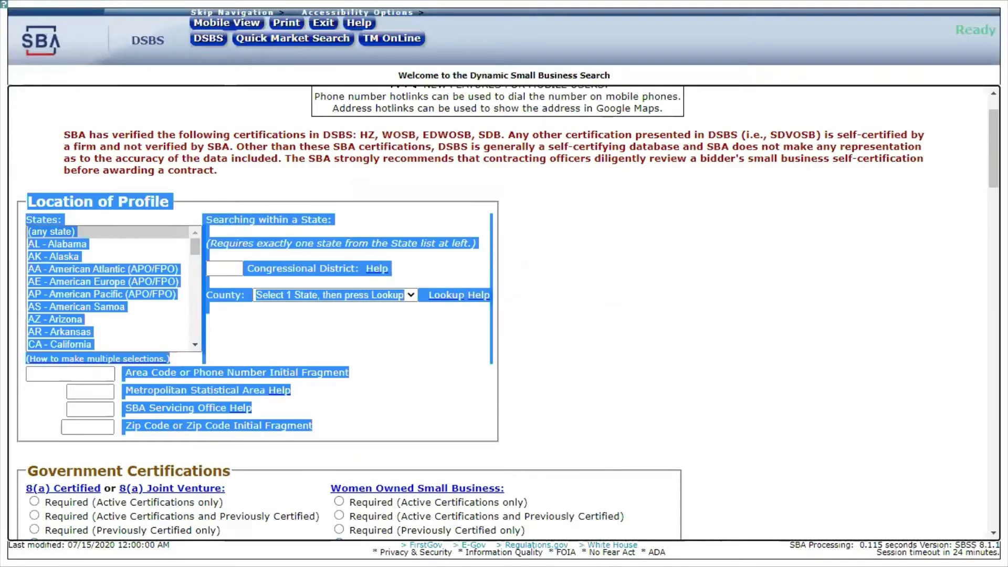
pyautogui.scroll(-5, 504, 315)
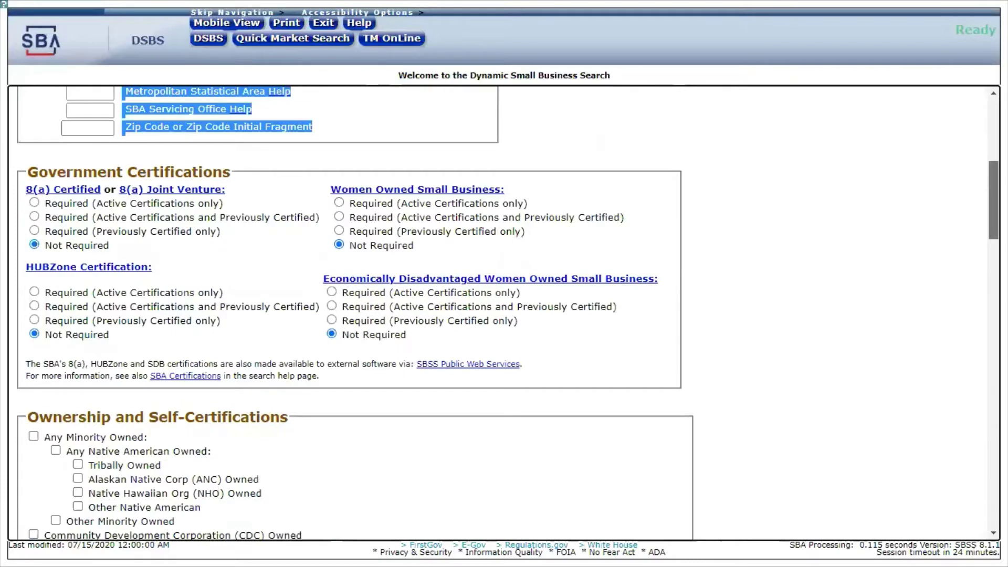
pyautogui.scroll(-2, 598, 209)
pyautogui.scroll(-2, 599, 209)
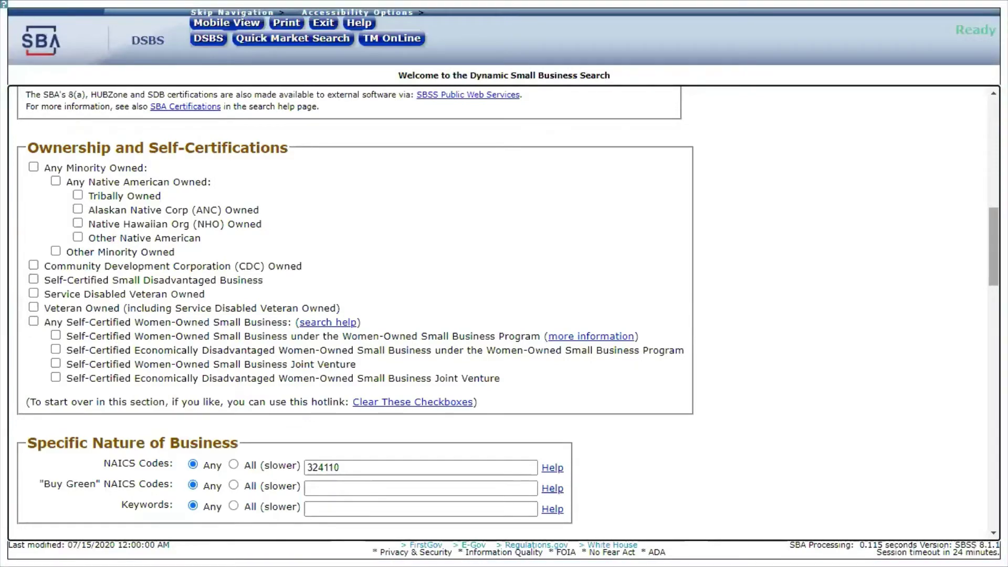
pyautogui.scroll(-3, 505, 315)
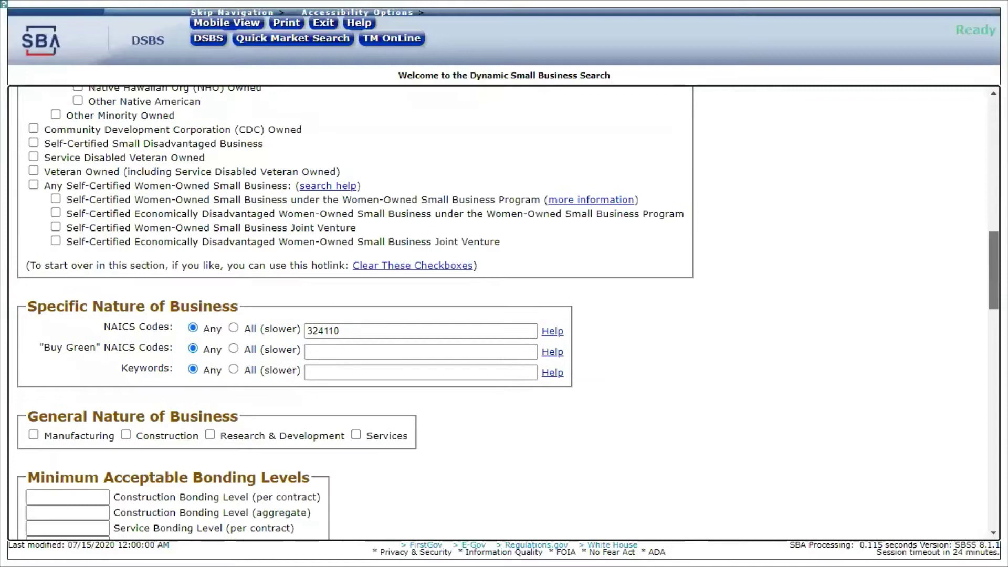
pyautogui.scroll(-2, 504, 315)
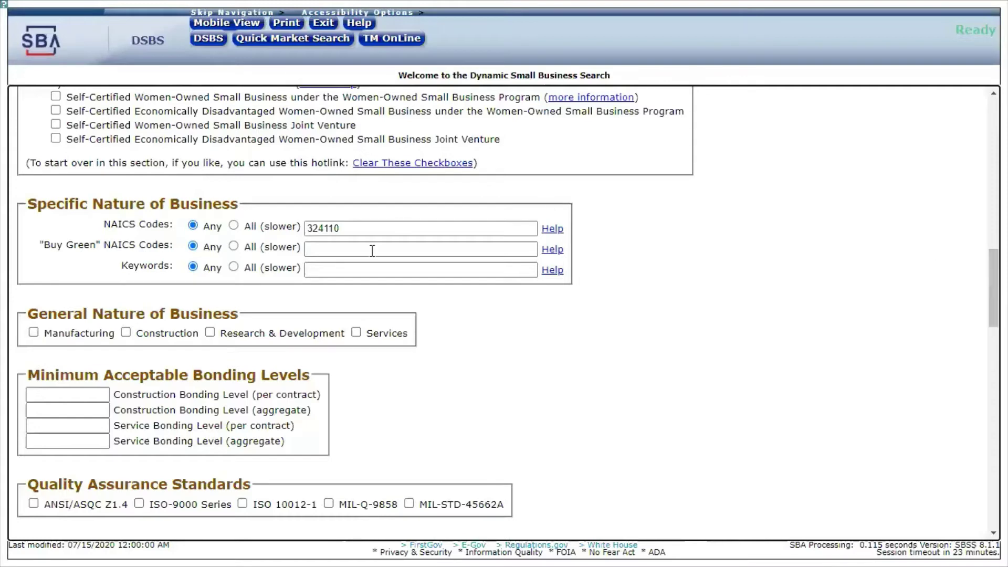
pyautogui.click(331, 266)
pyautogui.click(330, 266)
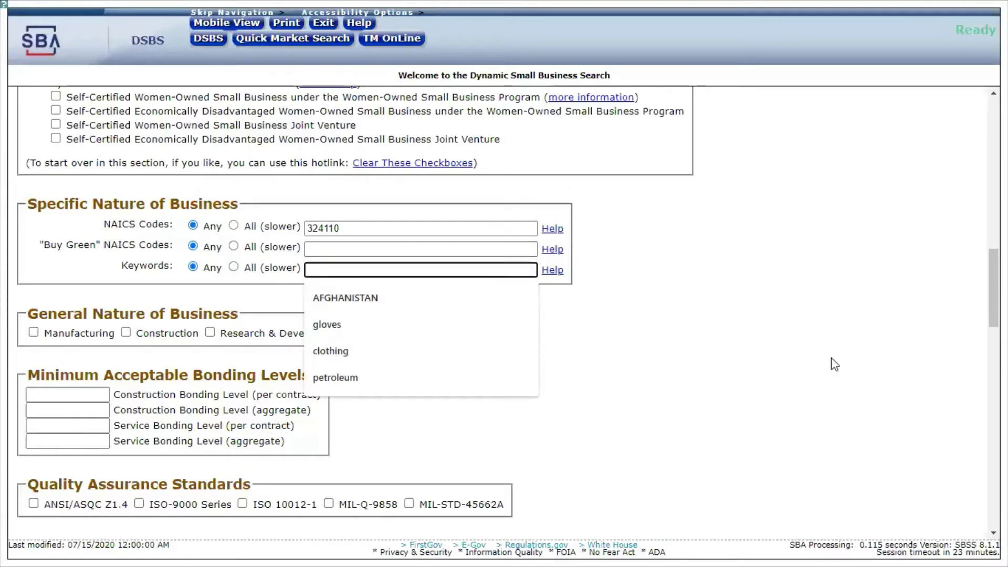
pyautogui.click(903, 349)
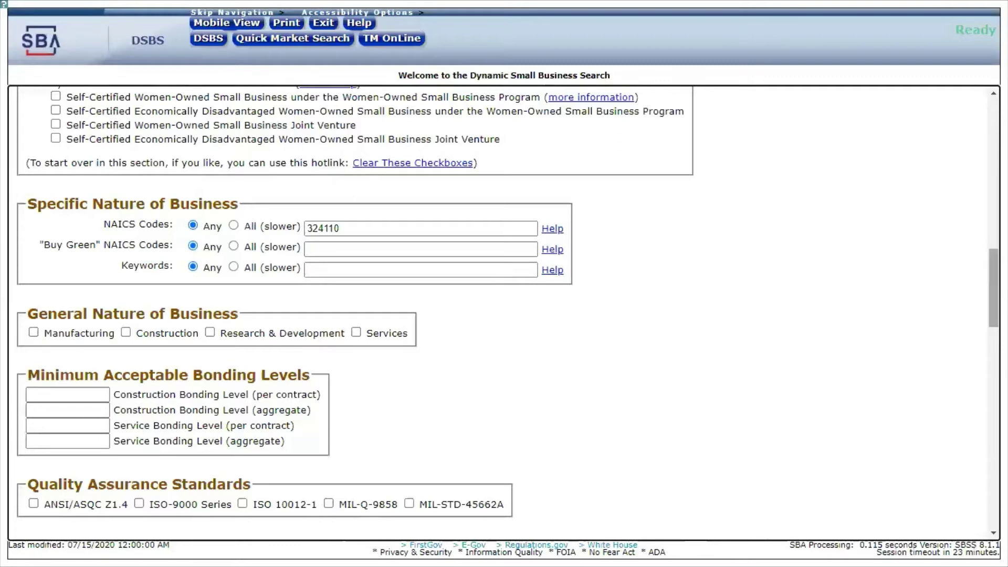
pyautogui.scroll(-2, 263, 310)
pyautogui.scroll(3, 158, 315)
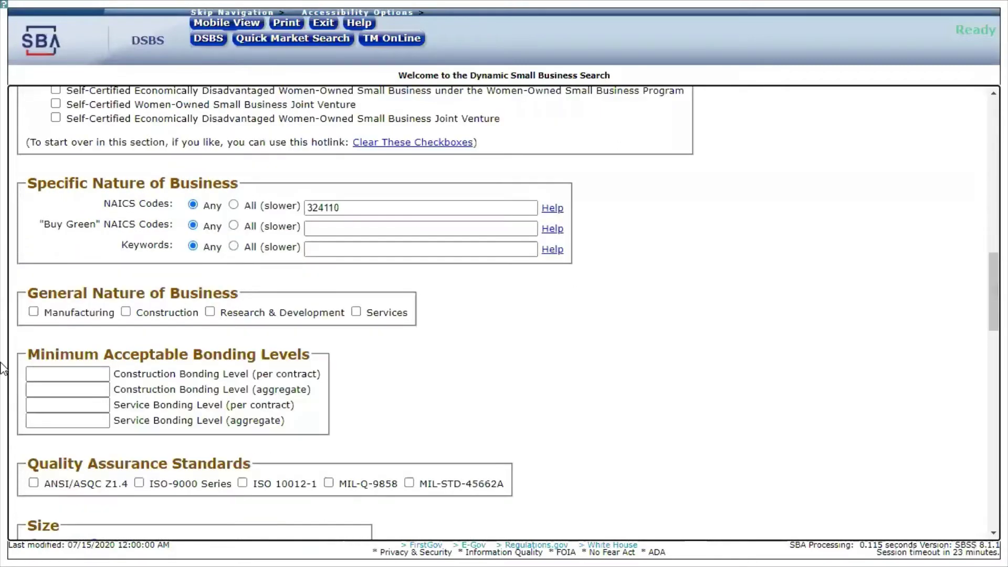
pyautogui.scroll(-1, 37, 318)
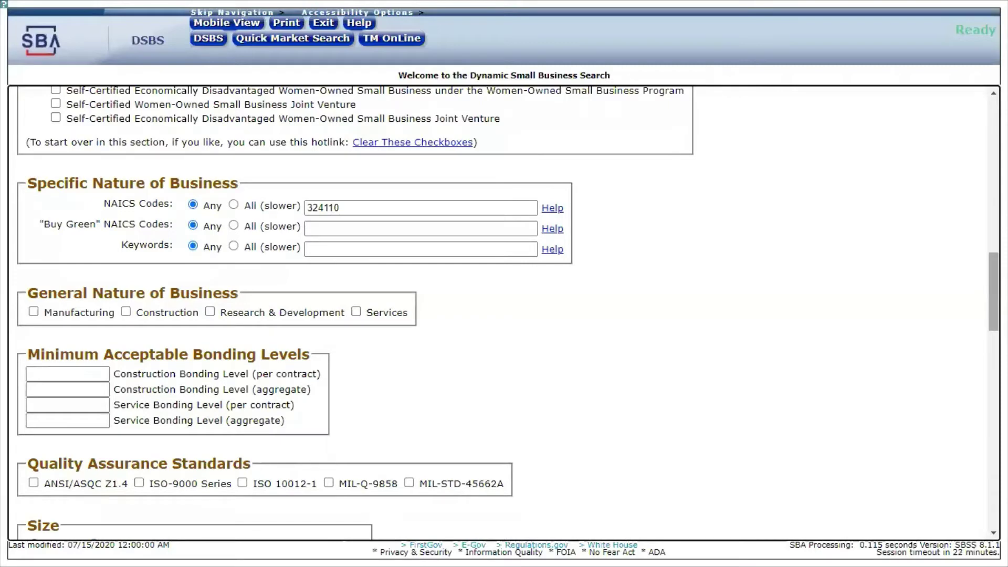
pyautogui.scroll(-5, 239, 239)
pyautogui.scroll(-1, 239, 239)
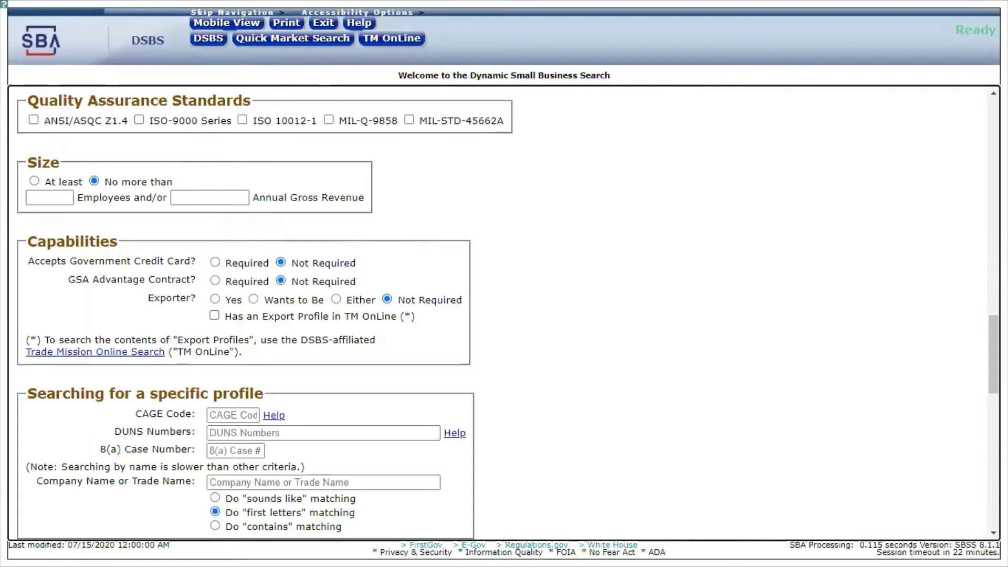
pyautogui.scroll(-1, 504, 310)
pyautogui.scroll(-3, 504, 310)
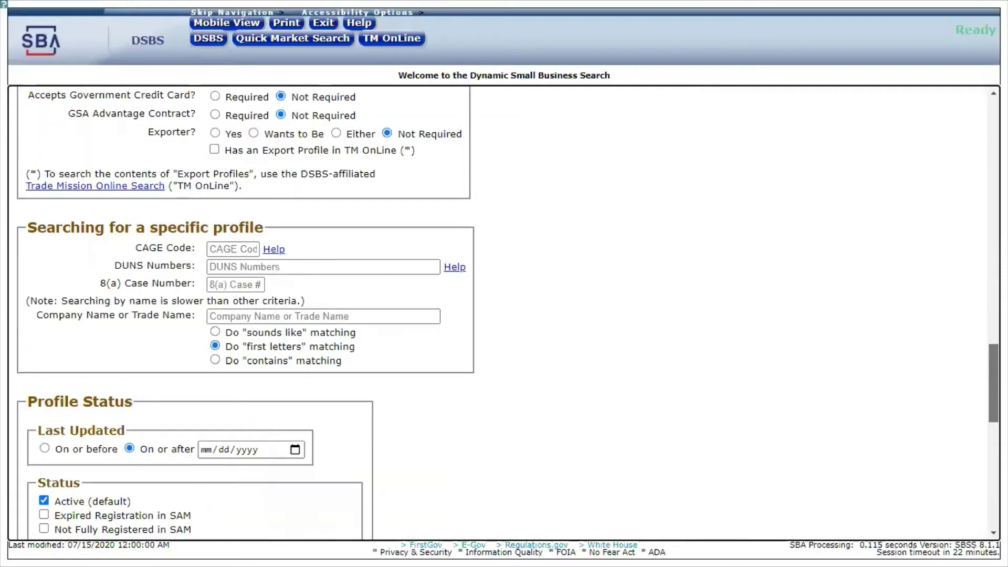
pyautogui.scroll(-1, 504, 310)
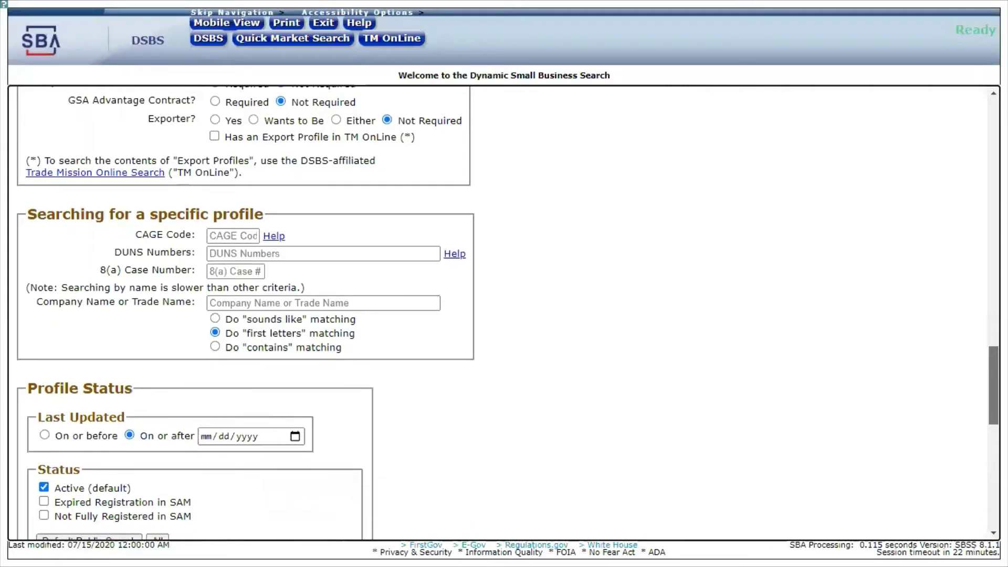
pyautogui.scroll(-1, 504, 310)
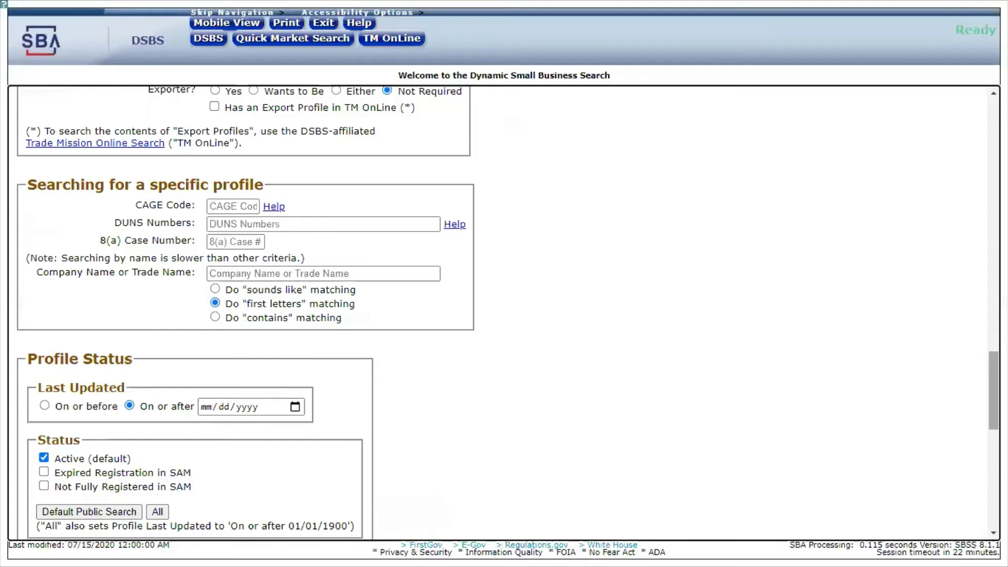
# - Scroll the search form past Search Results Display Options to run the NAICS 324110 search
pyautogui.scroll(-1, 994, 391)
pyautogui.scroll(-5, 993, 399)
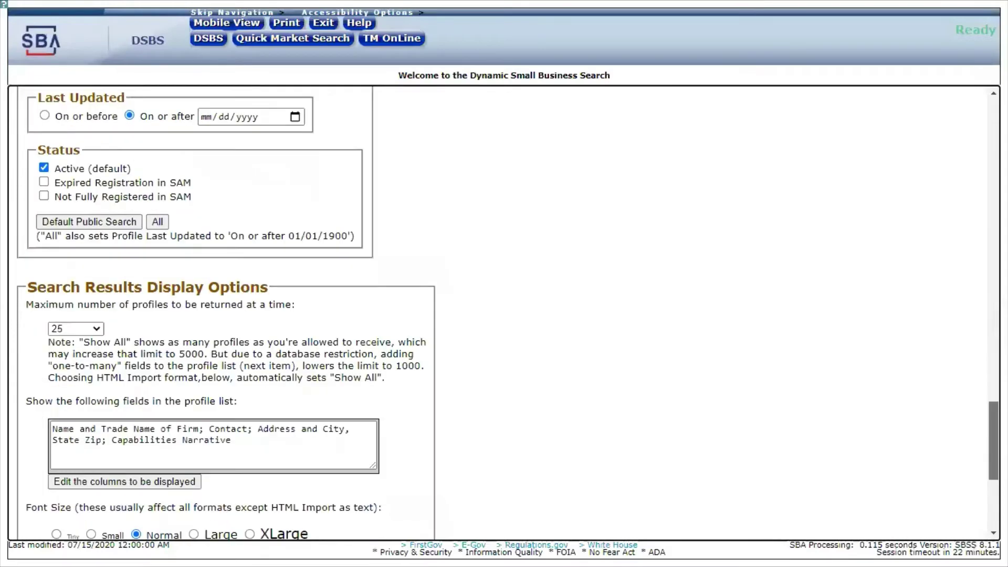
pyautogui.scroll(1, 134, 216)
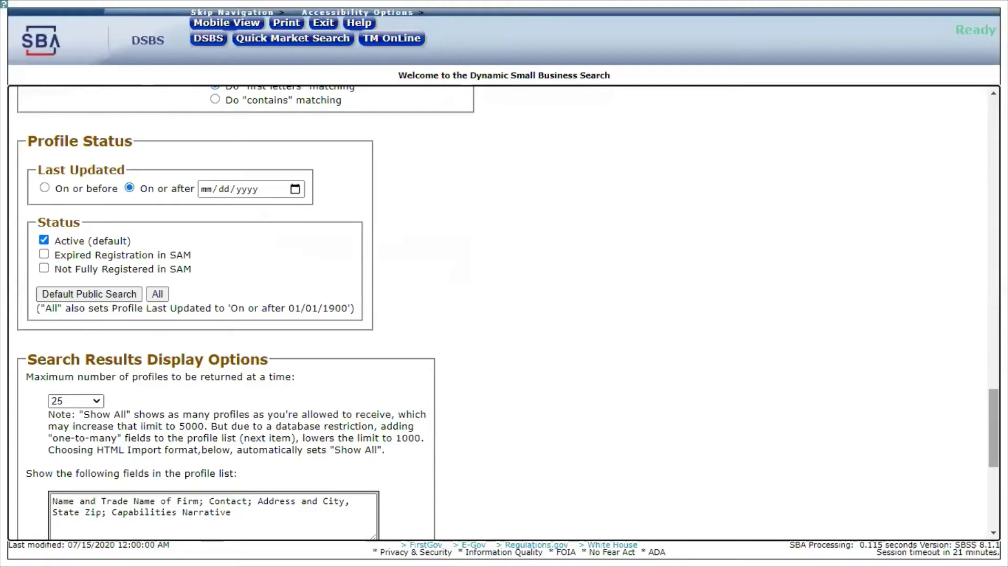
pyautogui.scroll(-6, 226, 310)
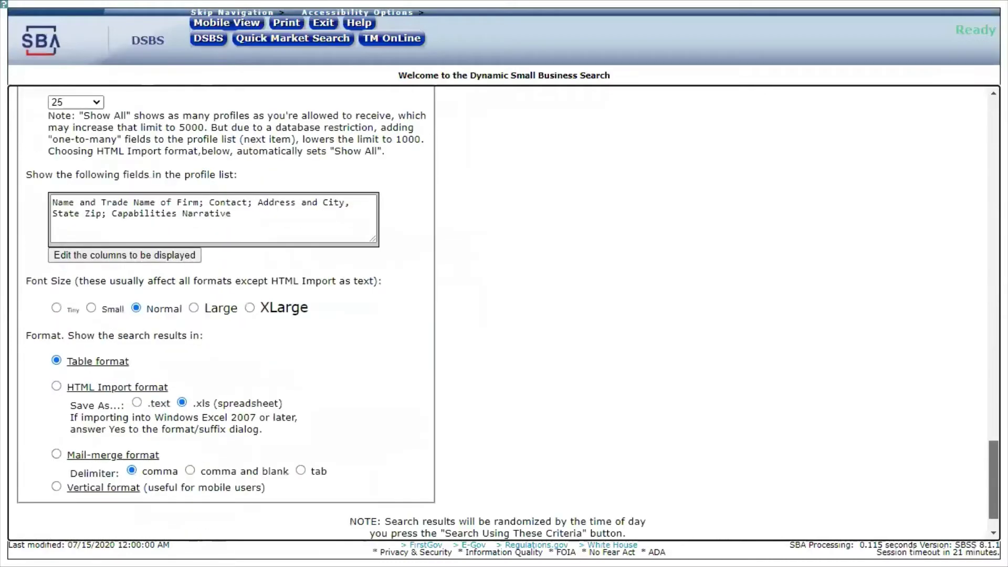
pyautogui.scroll(-1, 504, 313)
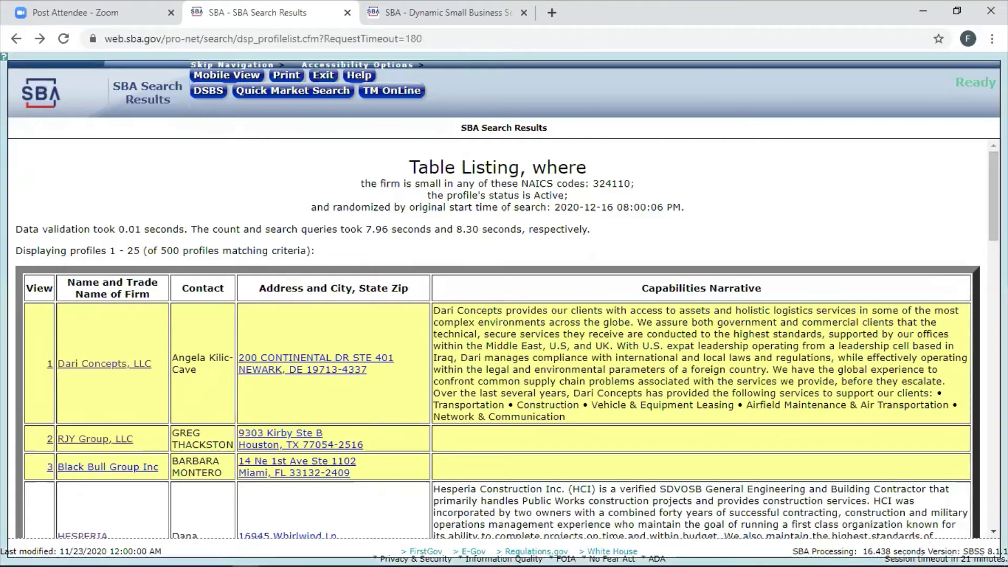
# - Scan the 500-profile results table and open RJY Group, LLC in row 2
pyautogui.scroll(-1, 504, 310)
pyautogui.scroll(-3, 505, 336)
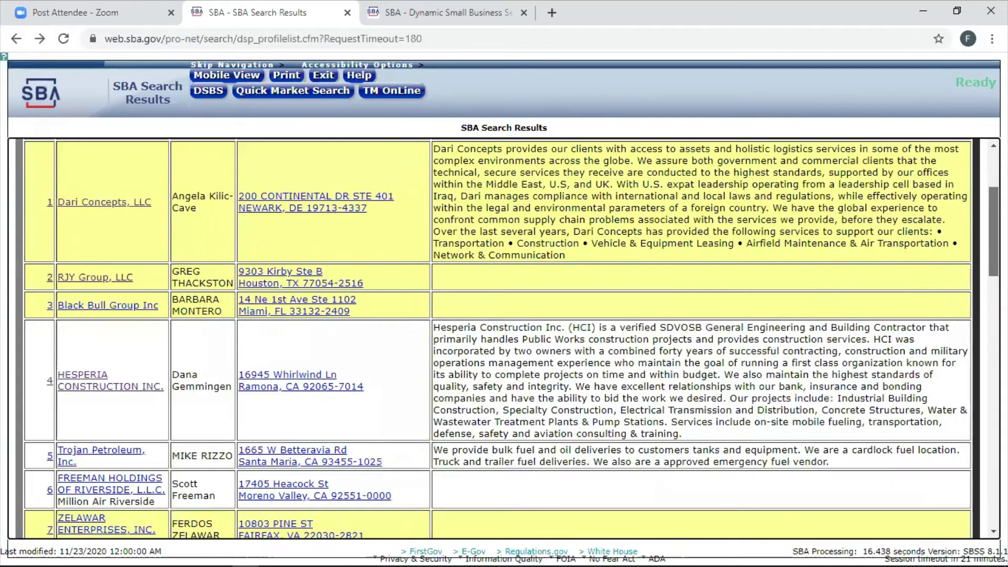
pyautogui.scroll(-1, 504, 336)
pyautogui.scroll(2, 977, 209)
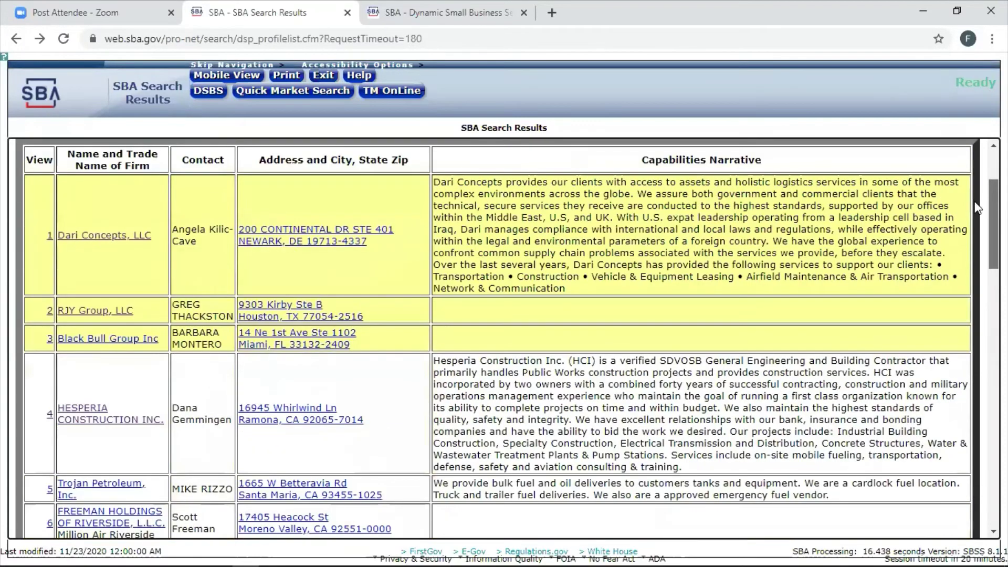
pyautogui.scroll(3, 978, 208)
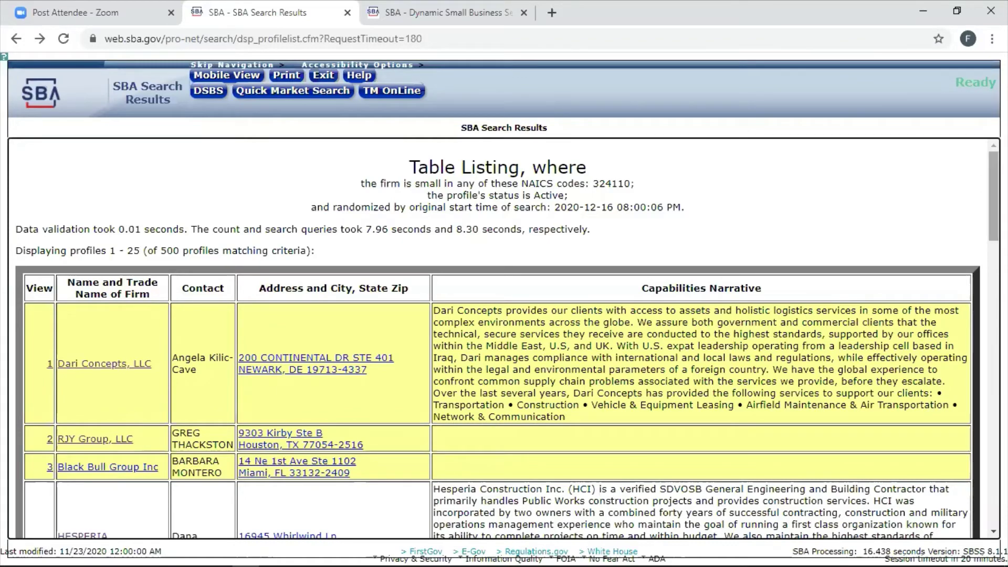
pyautogui.scroll(-2, 279, 253)
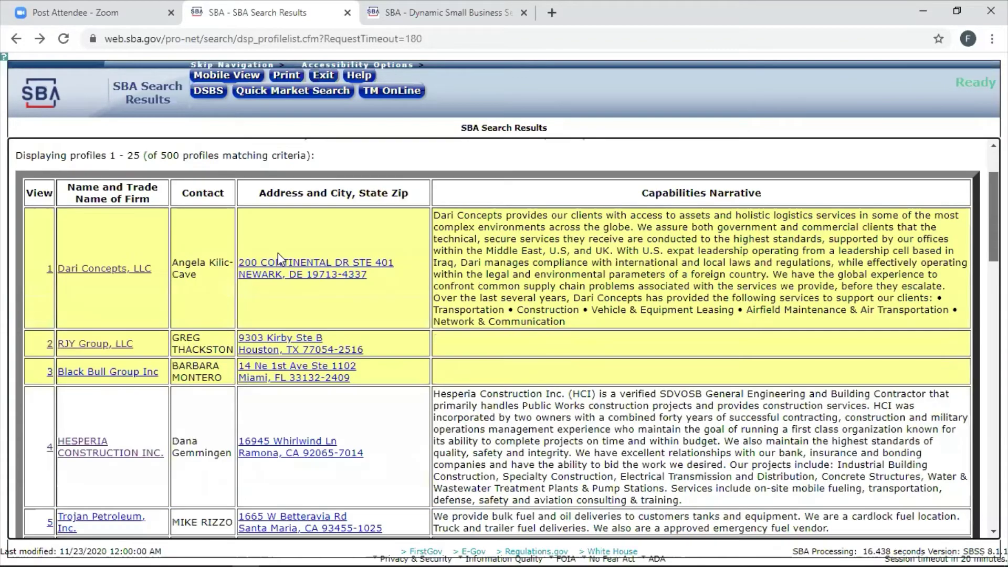
pyautogui.click(88, 344)
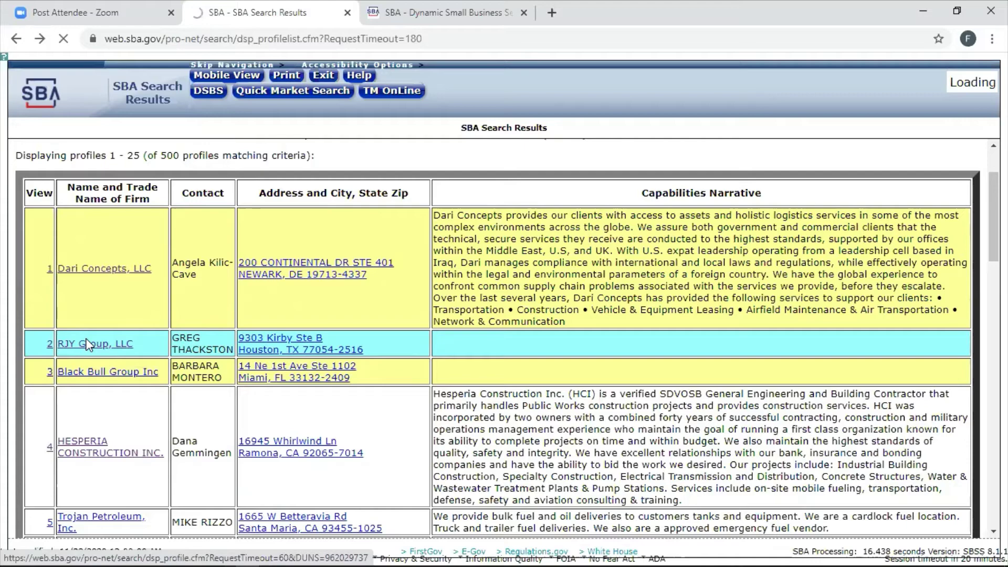
# - Finish opening RJY Group, LLC's SBA Profile and view its contact details
pyautogui.click(87, 344)
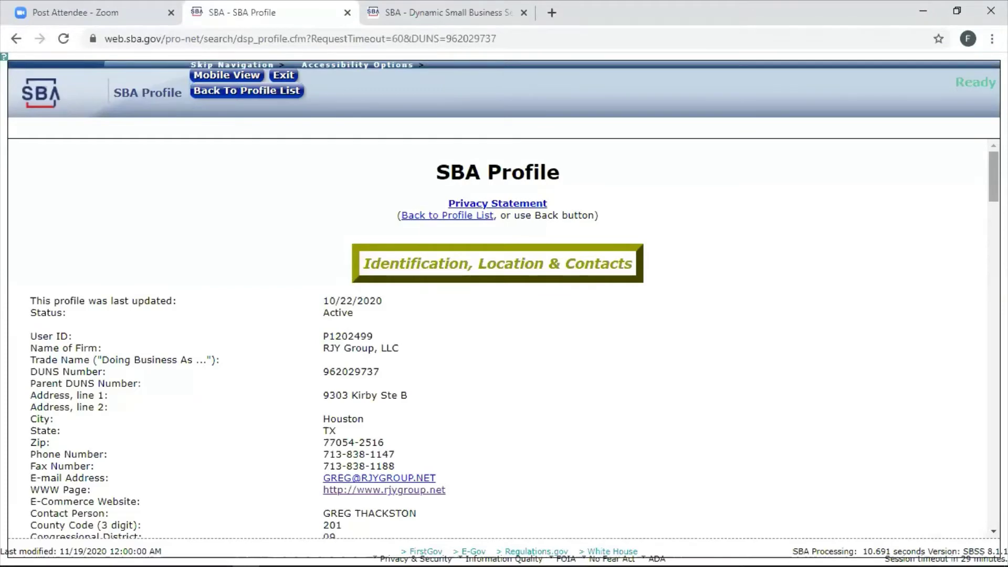
pyautogui.scroll(-1, 504, 338)
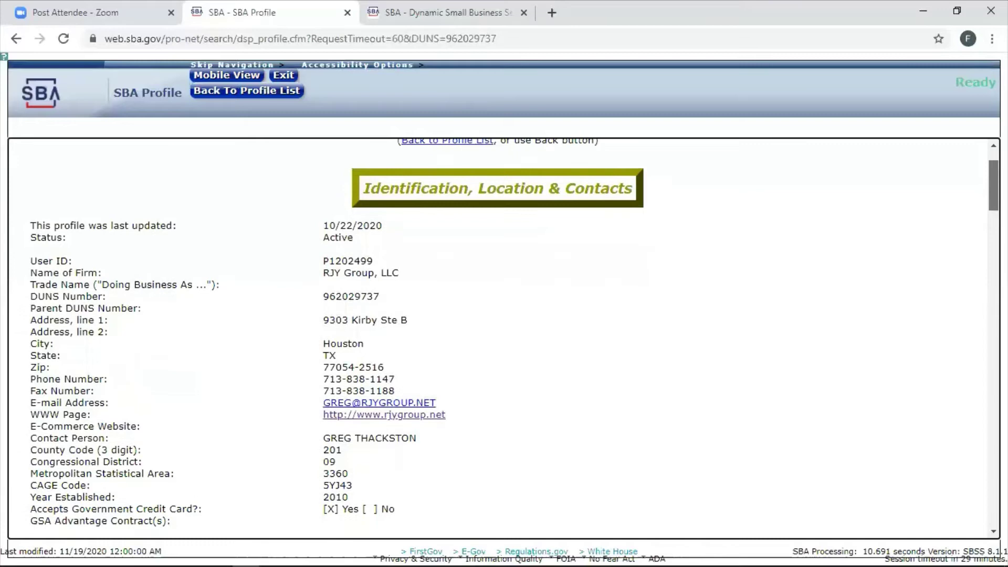
pyautogui.scroll(-2, 504, 339)
pyautogui.scroll(2, 504, 339)
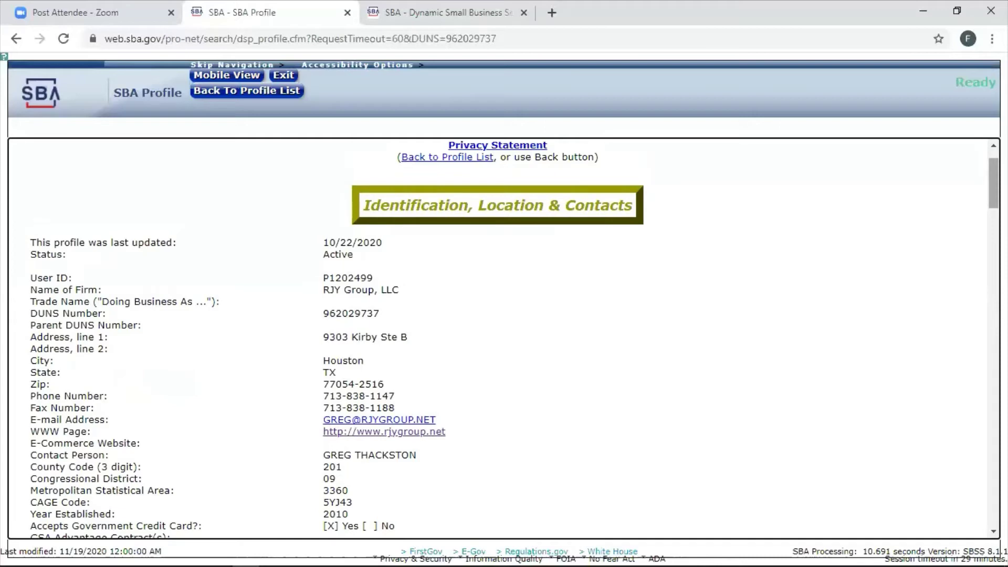
# - Move down through Identification, Certifications and Other Certifications, which lists ITIL
pyautogui.scroll(-5, 505, 338)
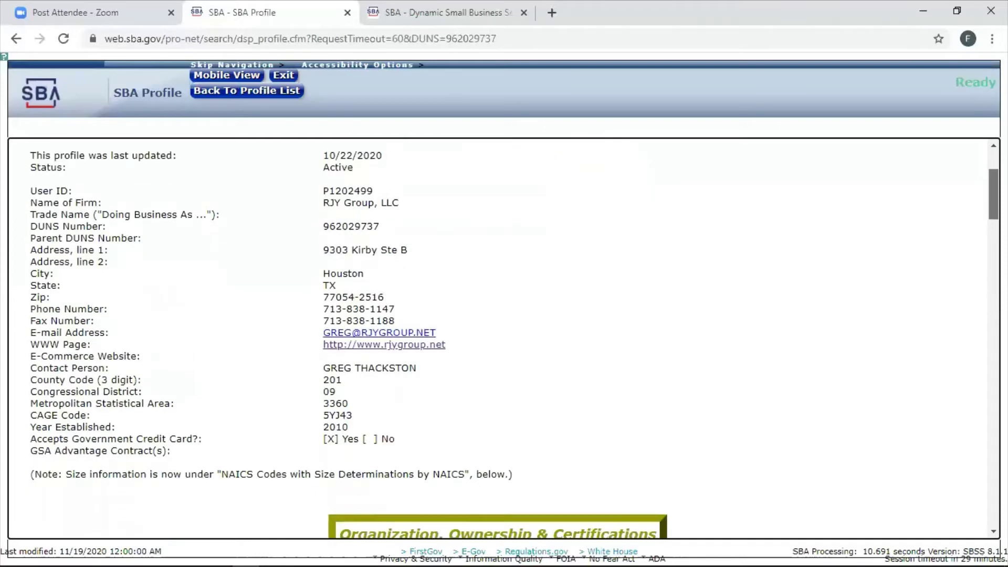
pyautogui.scroll(-5, 434, 168)
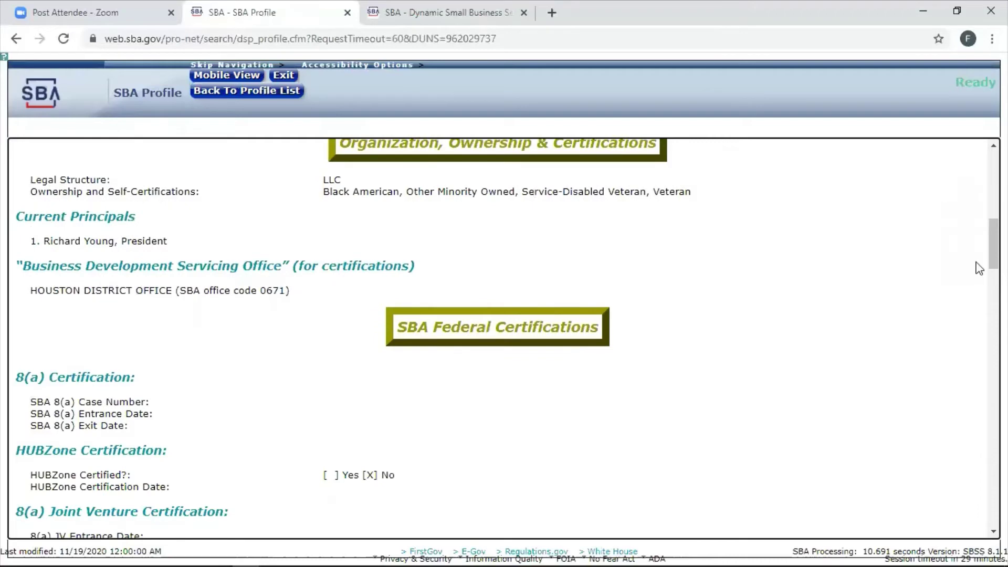
pyautogui.scroll(-2, 504, 339)
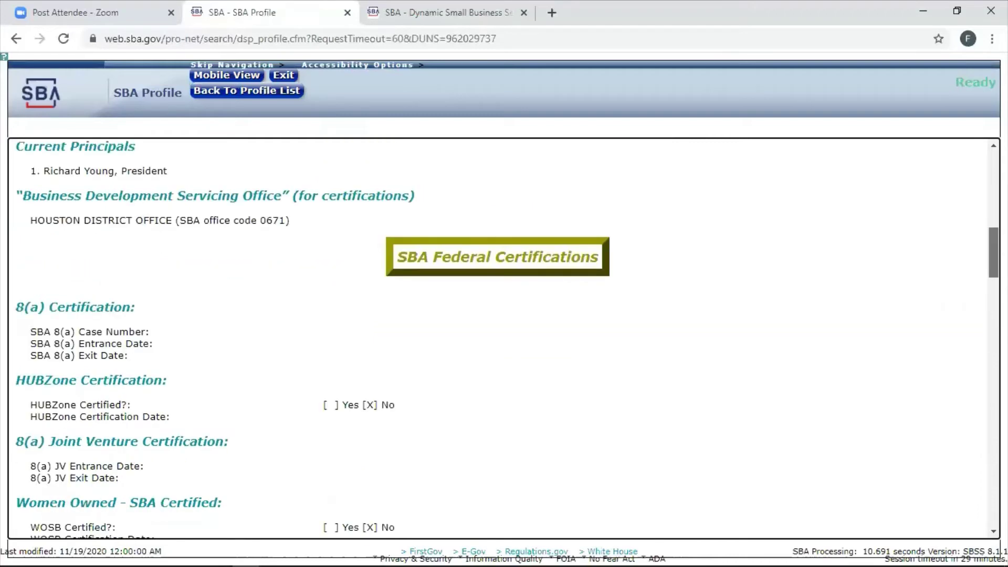
pyautogui.scroll(-1, 225, 284)
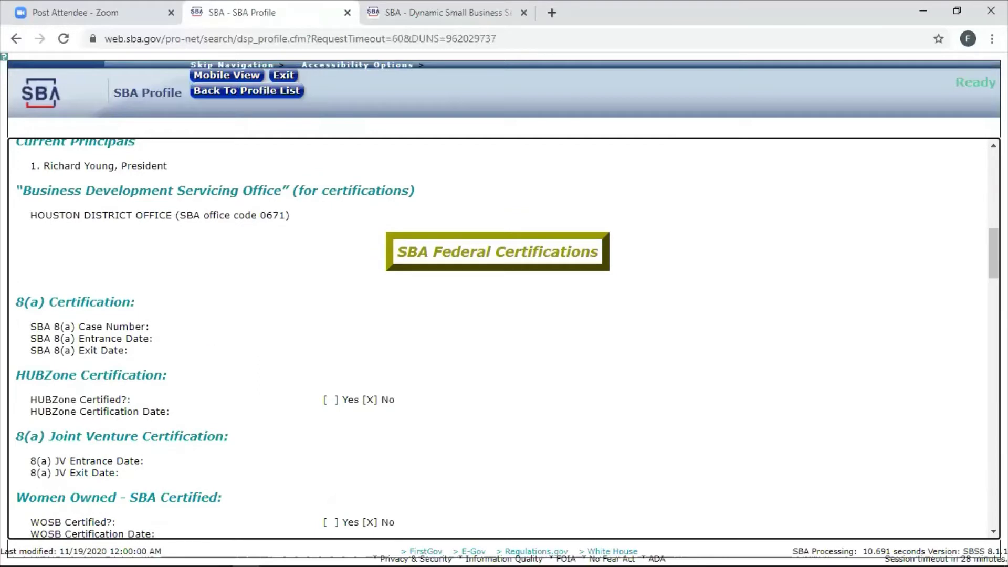
pyautogui.scroll(-2, 994, 253)
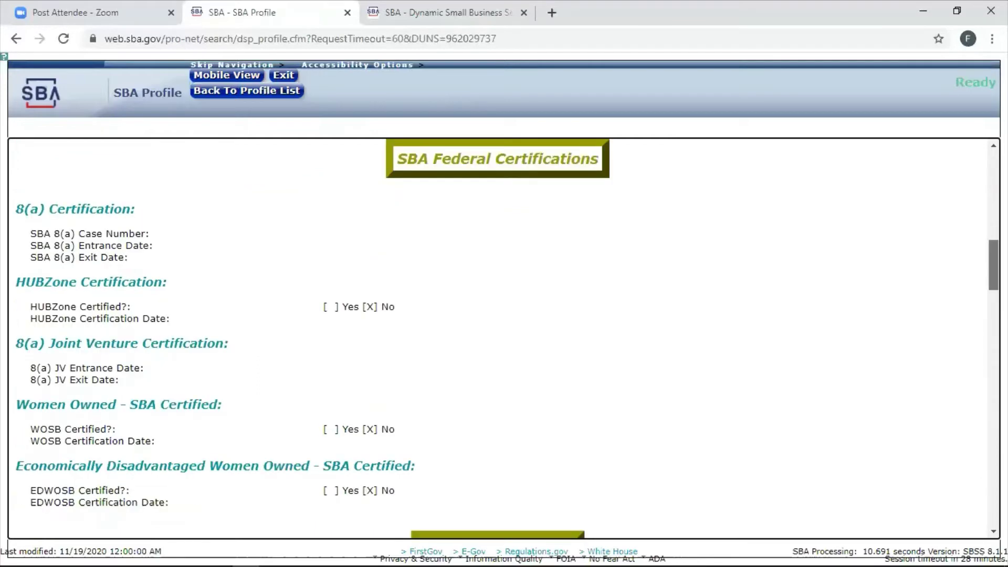
pyautogui.scroll(-1, 993, 268)
pyautogui.scroll(-1, 221, 226)
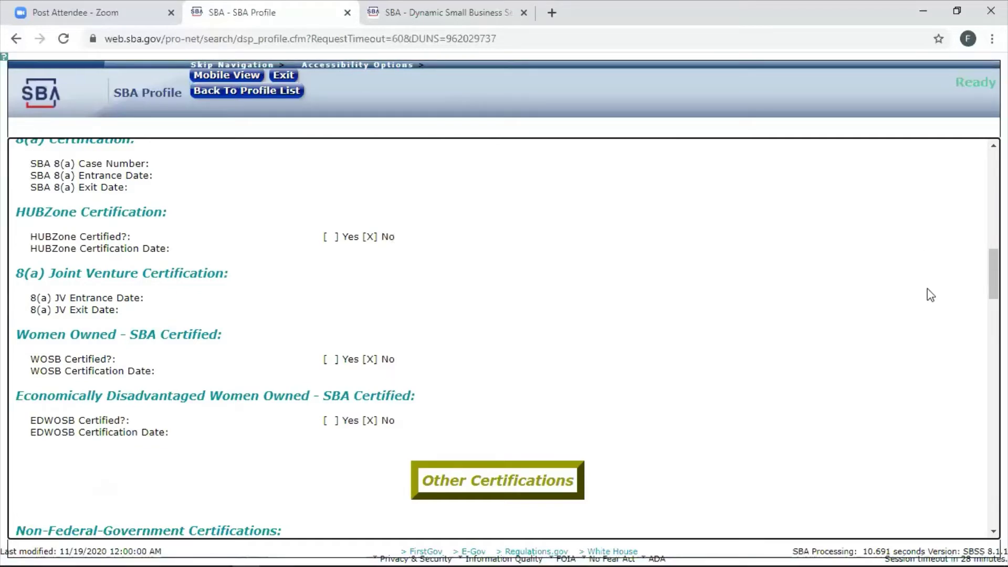
pyautogui.scroll(1, 508, 338)
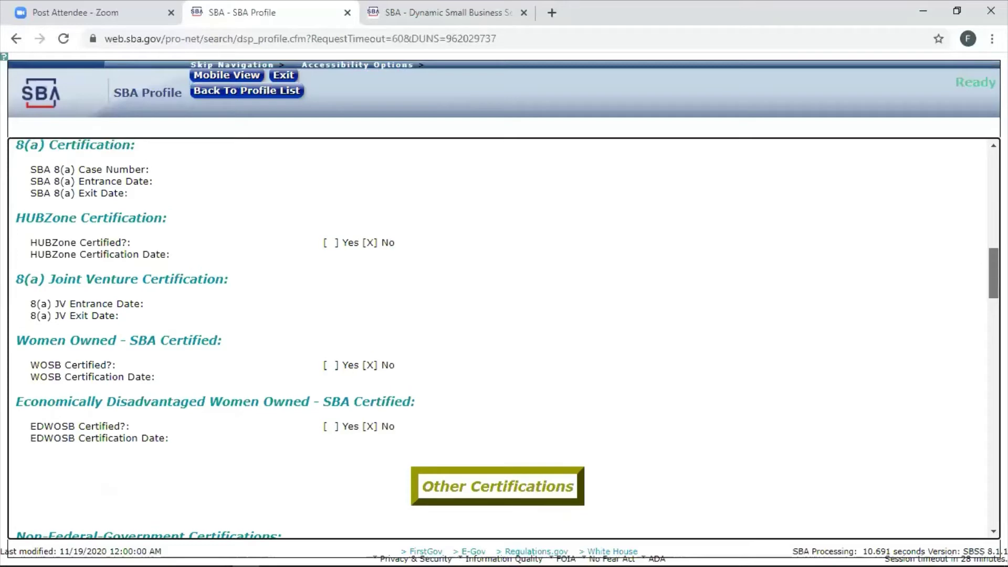
pyautogui.scroll(-1, 972, 249)
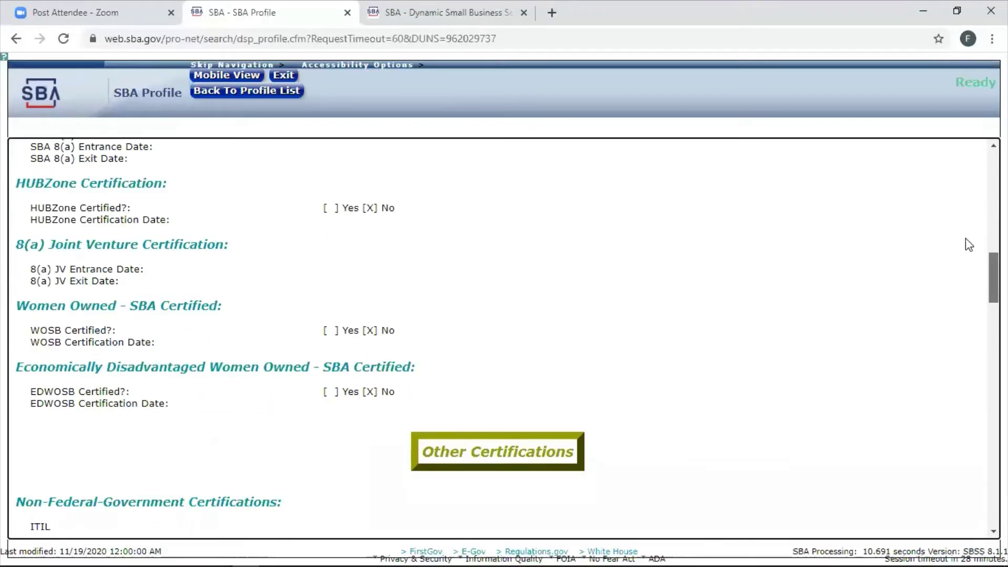
pyautogui.scroll(5, 963, 236)
pyautogui.scroll(1, 964, 239)
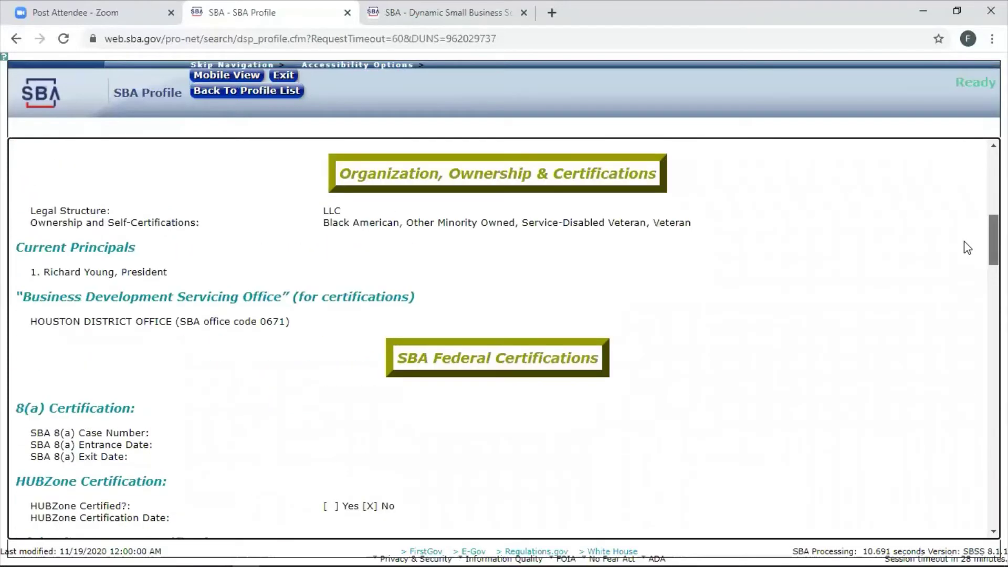
pyautogui.scroll(-1, 964, 241)
pyautogui.scroll(-9, 973, 299)
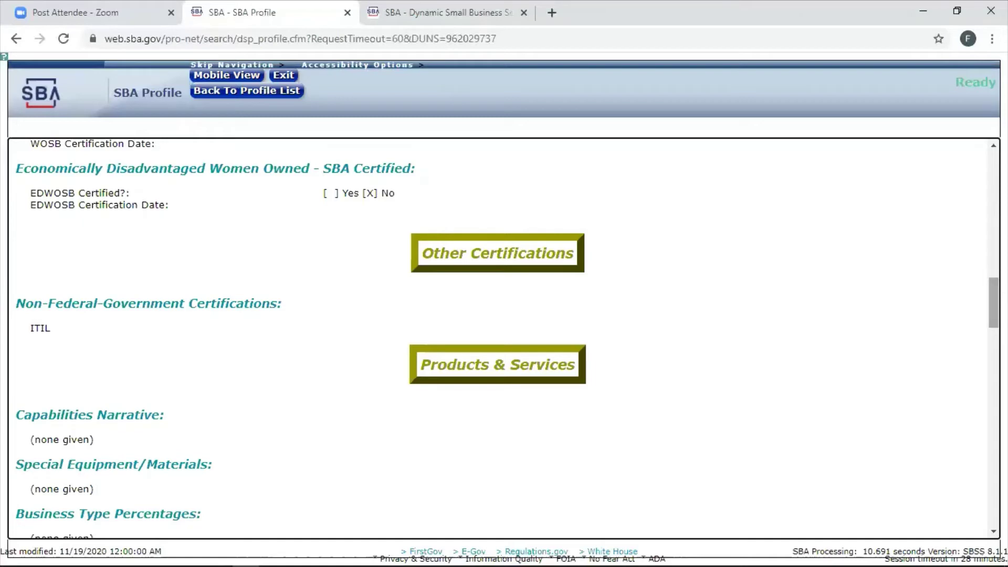
# - Bring Products & Services into view, showing $0 bonding levels and primary NAICS 561210
pyautogui.scroll(-4, 994, 315)
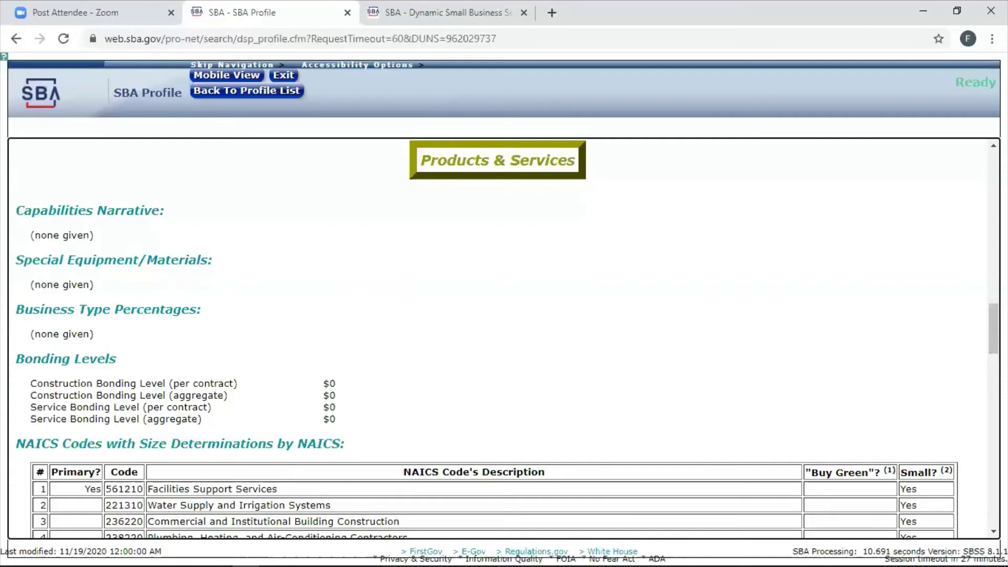
# - Show the NAICS Codes table, including 324110 Petroleum Refineries and Buy Green code 325998
pyautogui.scroll(-1, 504, 338)
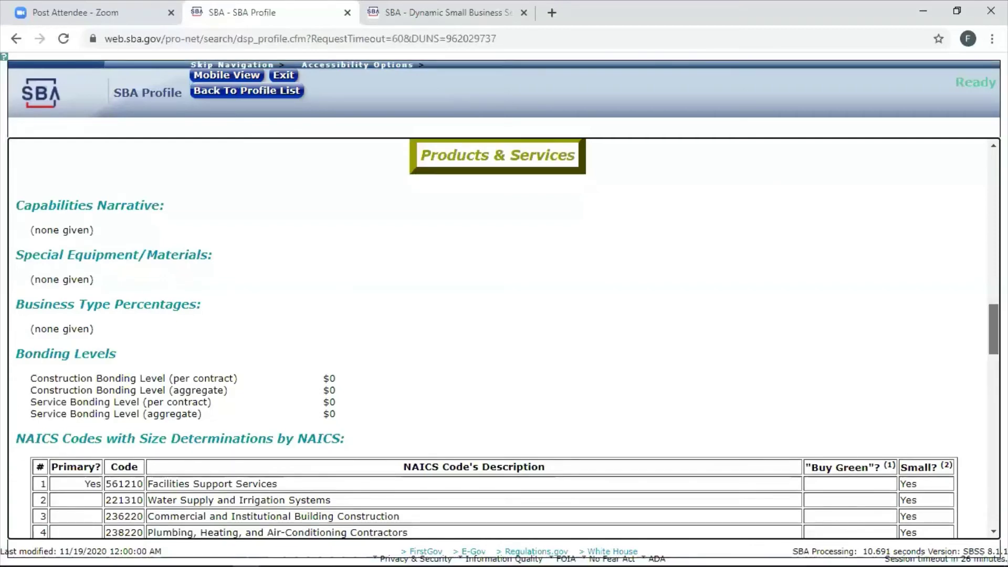
pyautogui.scroll(-3, 504, 339)
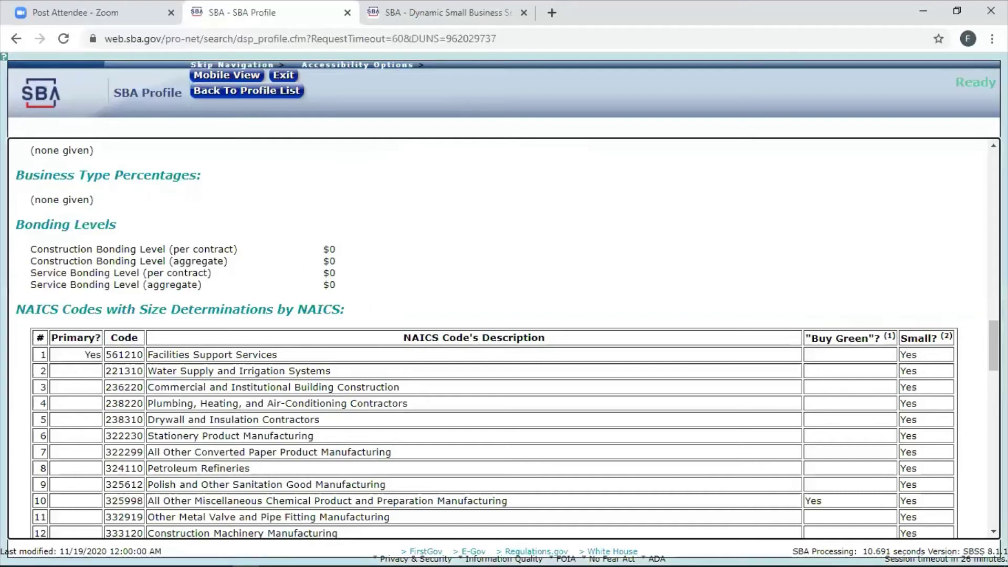
pyautogui.scroll(-1, 504, 341)
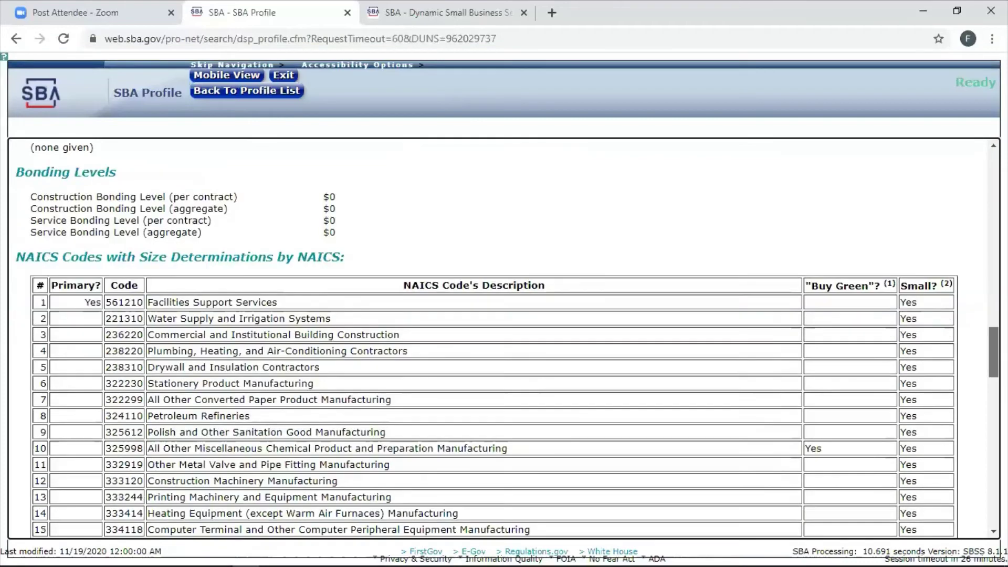
pyautogui.scroll(-2, 504, 341)
pyautogui.scroll(1, 504, 341)
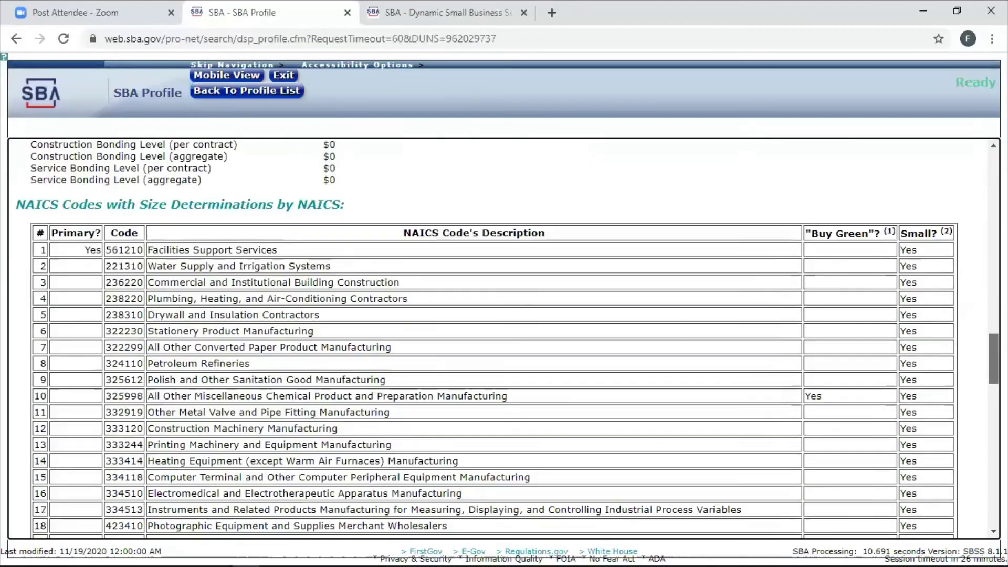
pyautogui.scroll(-1, 505, 341)
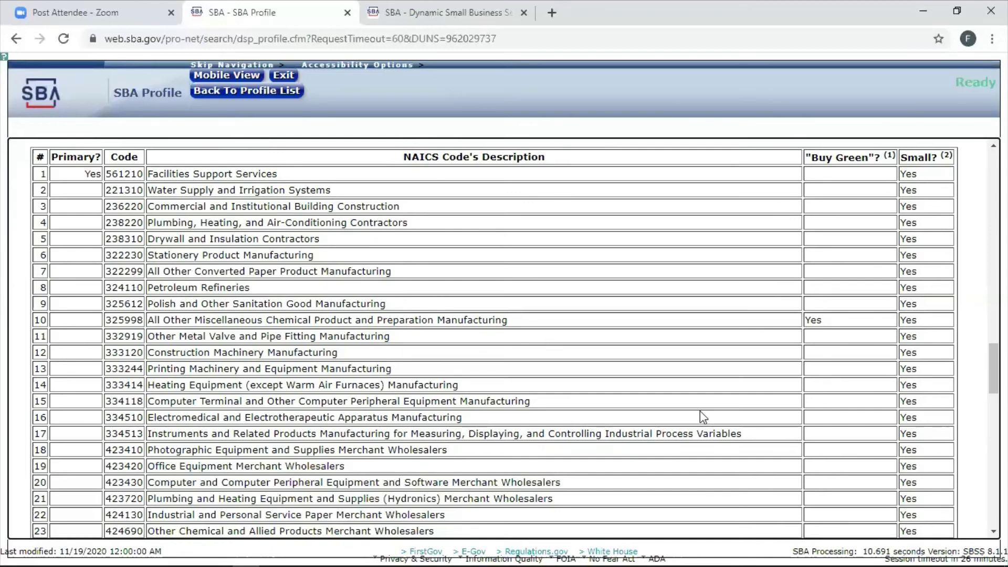
# - Go through all 58 NAICS codes to Keywords, then back up to Products & Services
pyautogui.scroll(-3, 493, 339)
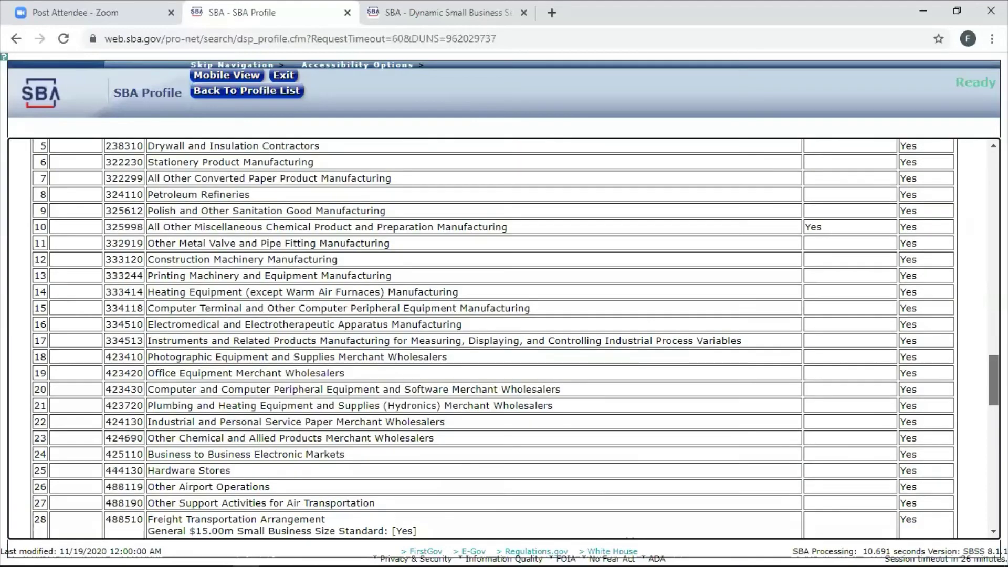
pyautogui.scroll(-6, 493, 339)
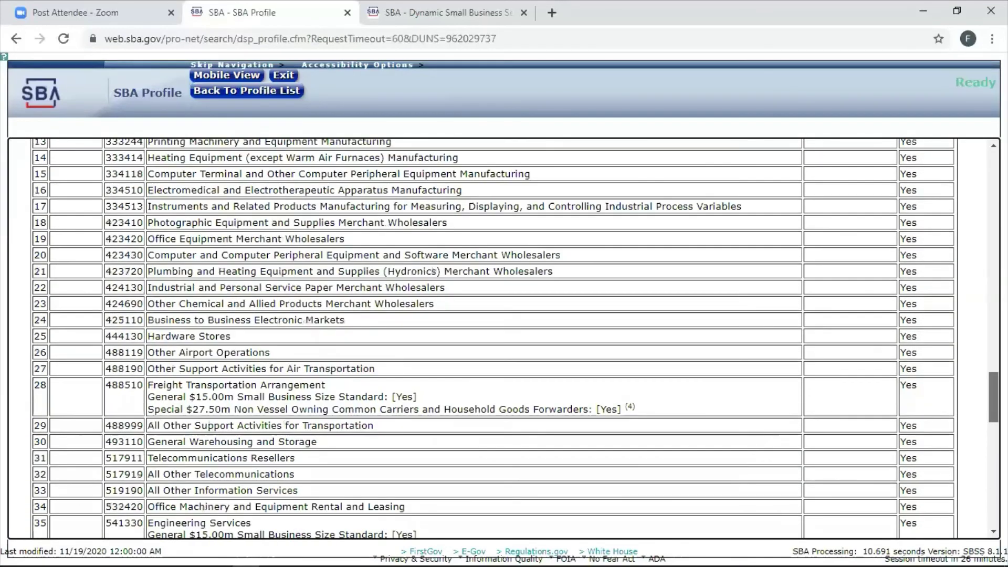
pyautogui.scroll(-3, 494, 339)
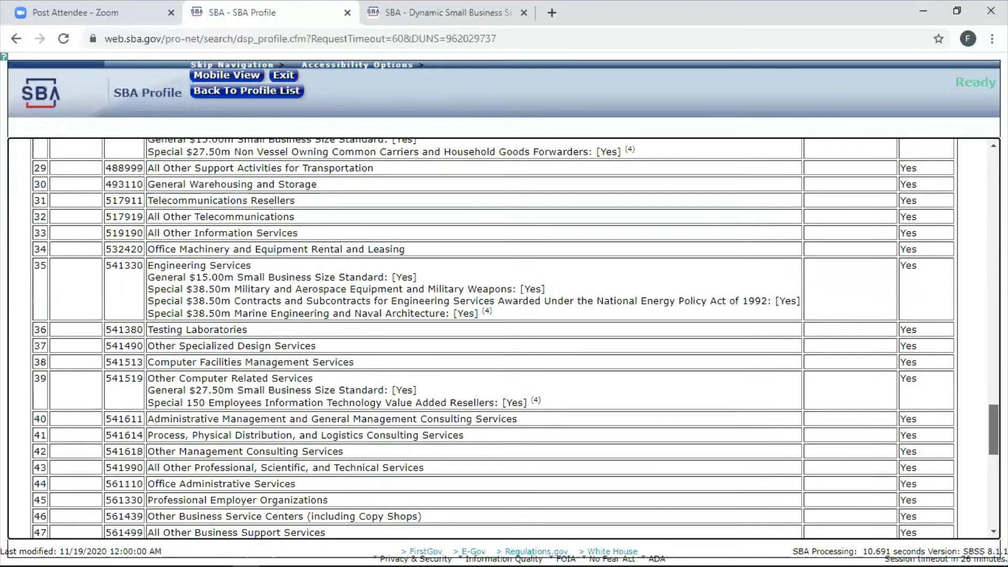
pyautogui.scroll(-1, 494, 339)
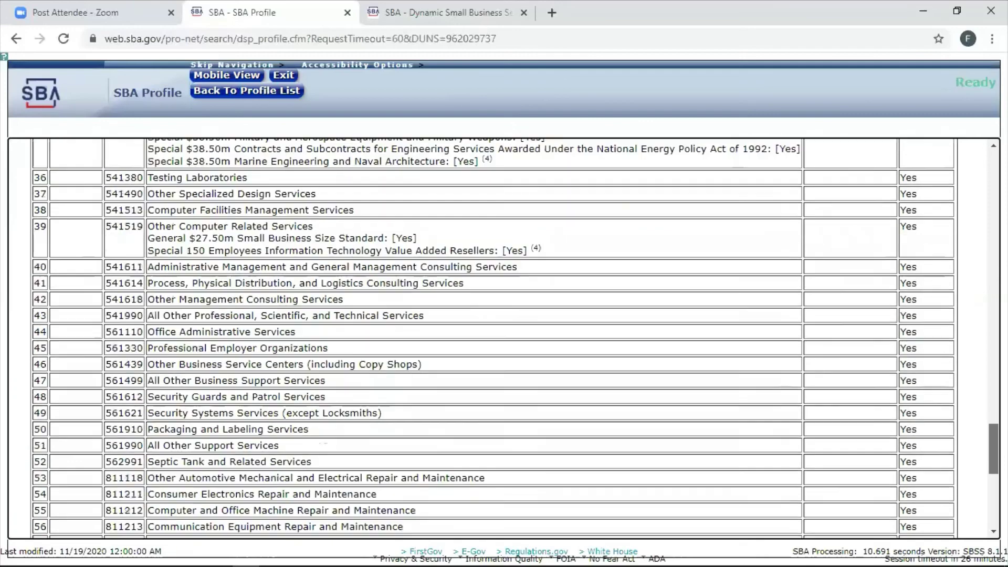
pyautogui.scroll(-4, 494, 339)
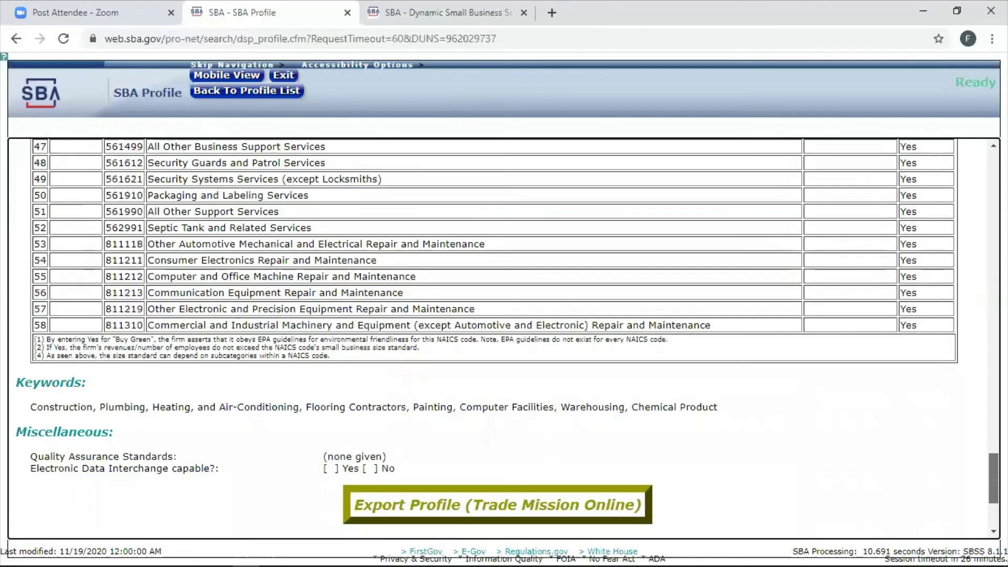
pyautogui.scroll(1, 494, 339)
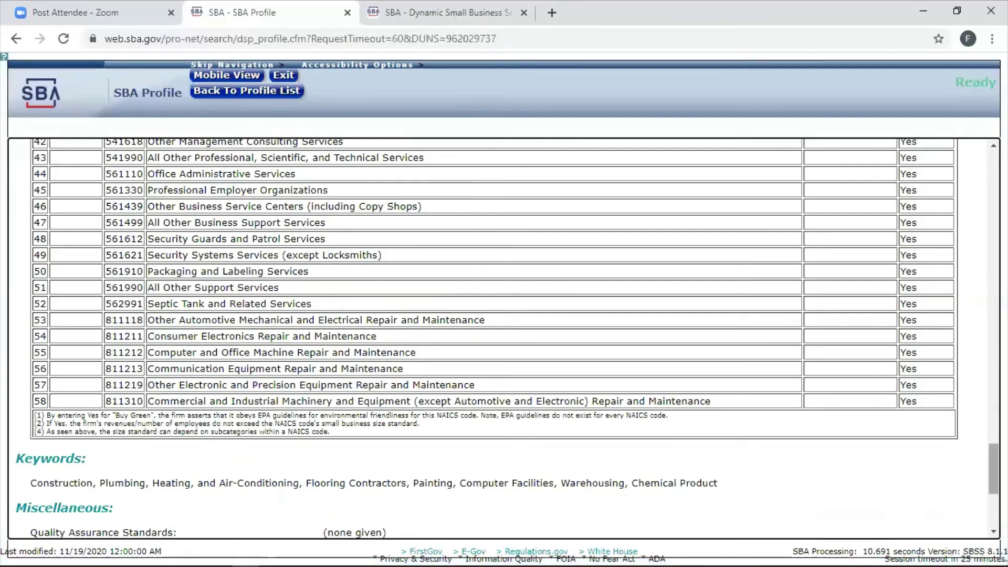
pyautogui.scroll(8, 951, 339)
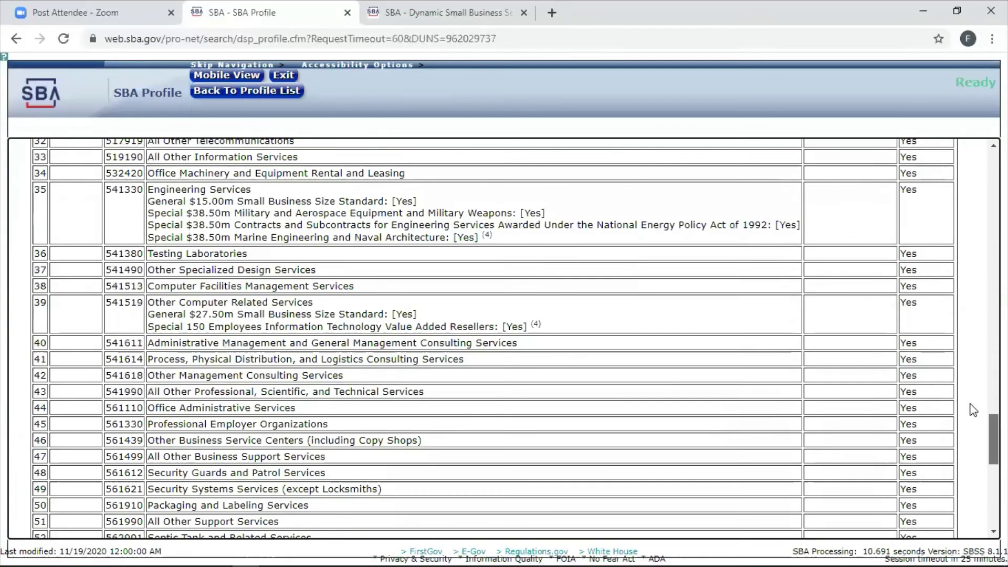
pyautogui.scroll(8, 949, 336)
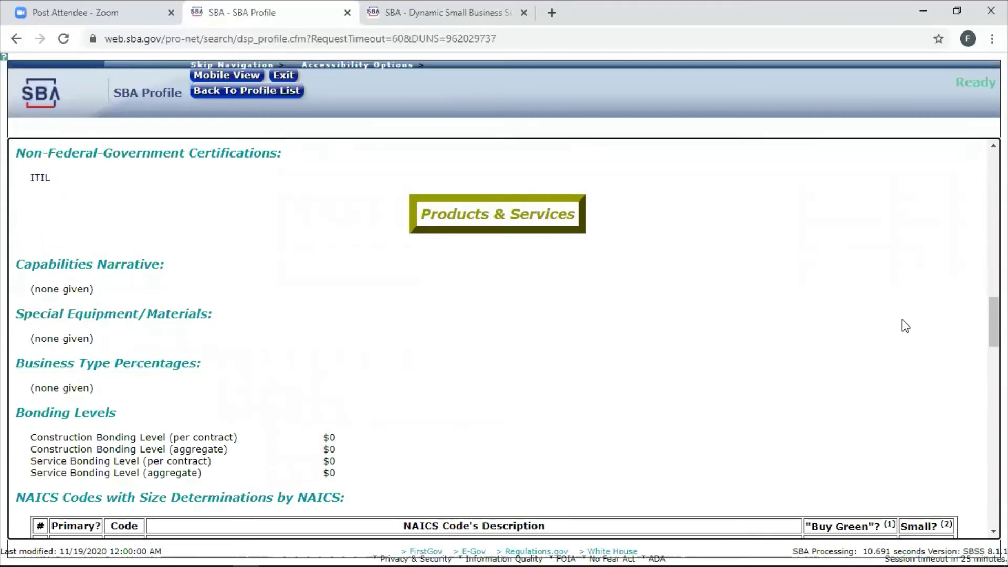
pyautogui.scroll(-1, 506, 339)
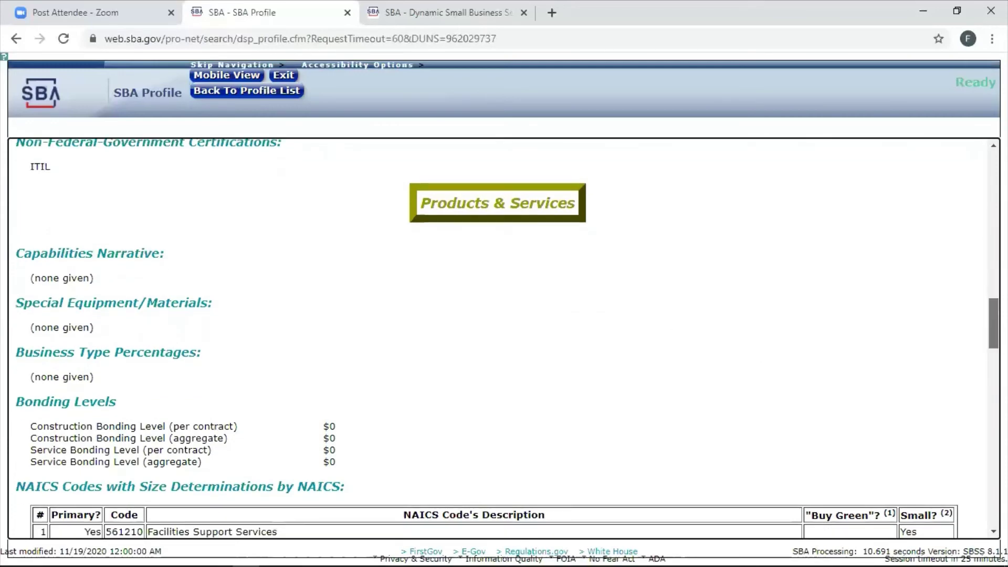
pyautogui.scroll(-20, 506, 339)
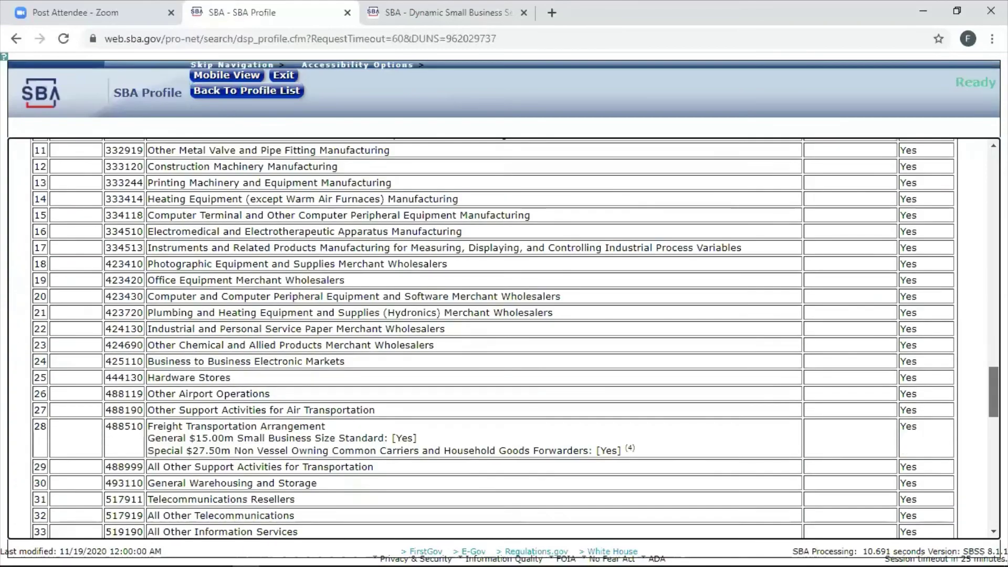
pyautogui.scroll(-4, 506, 339)
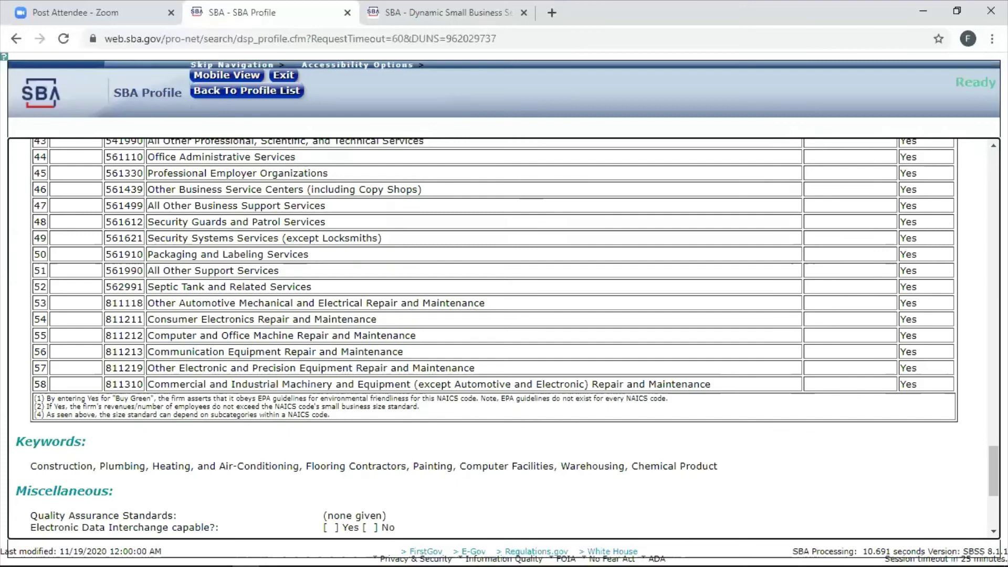
pyautogui.scroll(10, 979, 404)
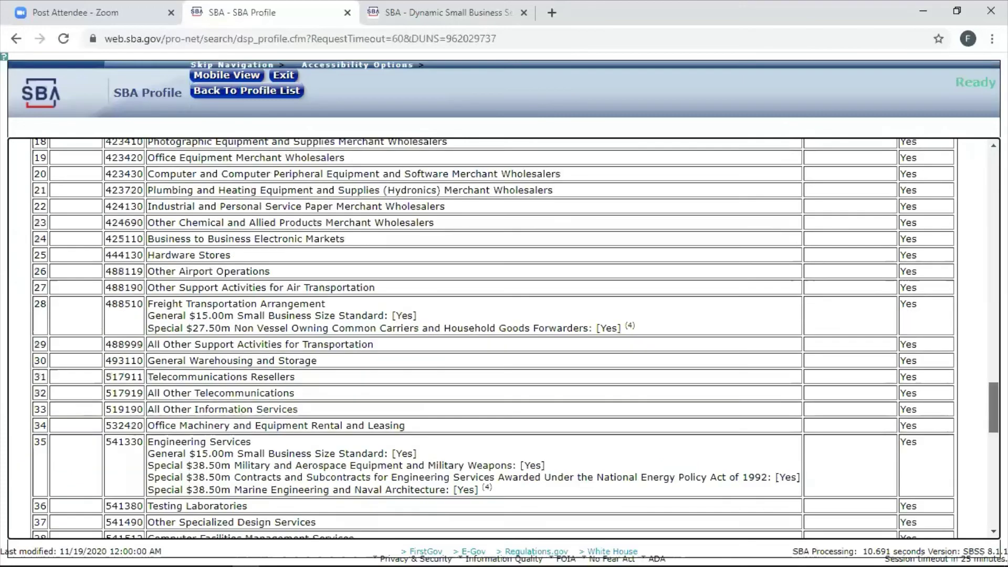
pyautogui.scroll(-3, 980, 405)
pyautogui.scroll(7, 971, 377)
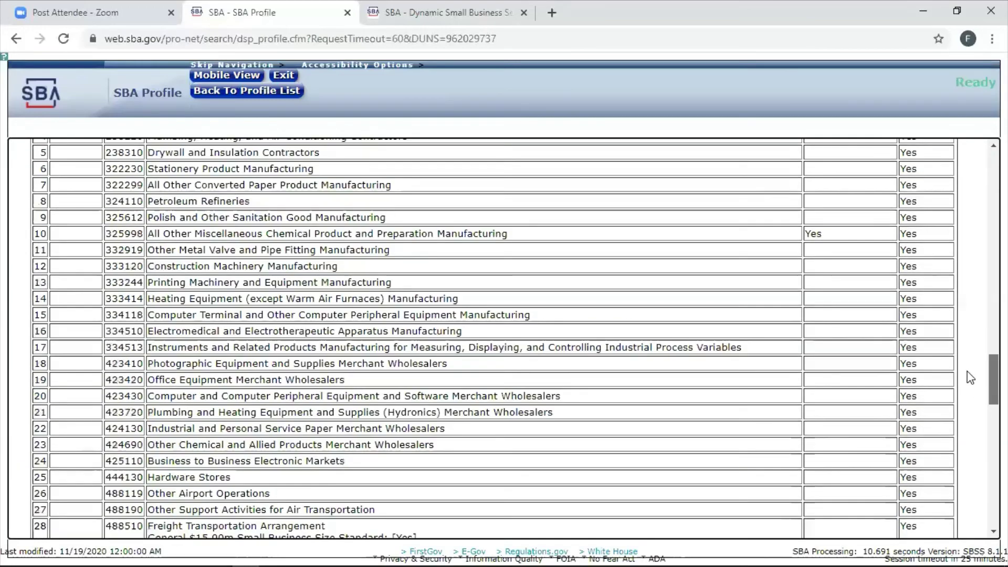
pyautogui.scroll(1, 198, 246)
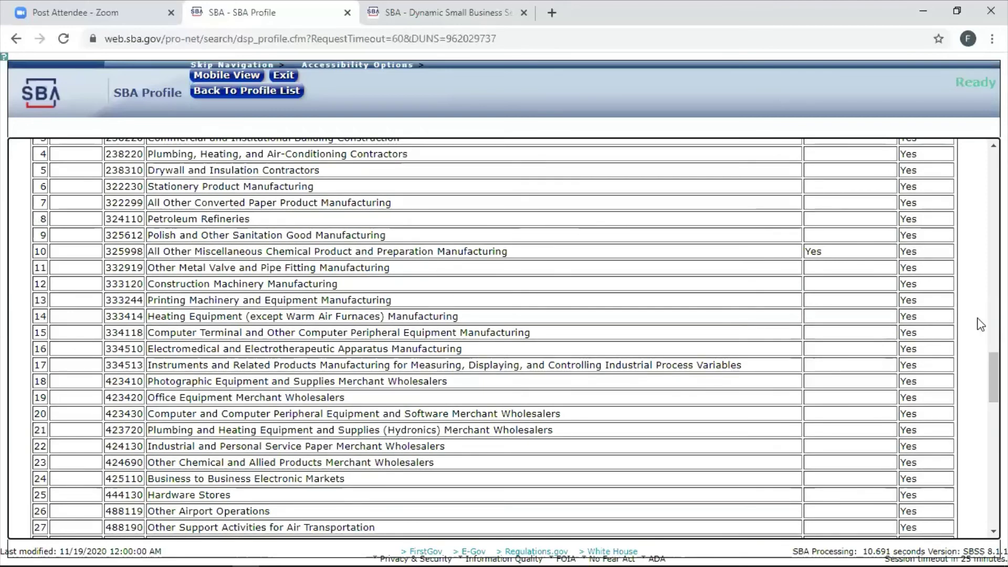
pyautogui.scroll(7, 974, 314)
pyautogui.scroll(1, 112, 277)
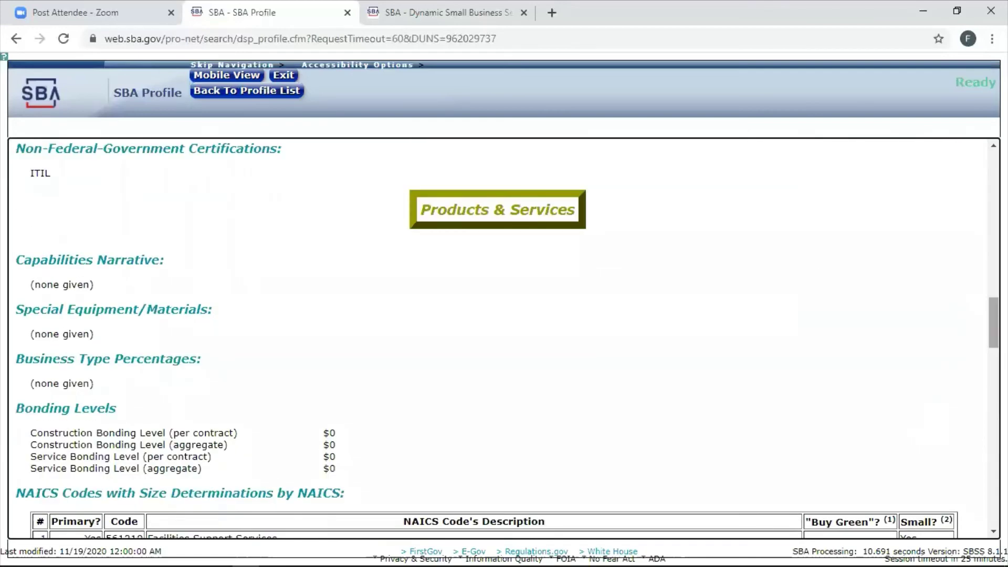
# - Go to the bottom of the profile, showing empty Export Profile and Performance History
pyautogui.moveTo(993, 323); pyautogui.dragTo(994, 465)
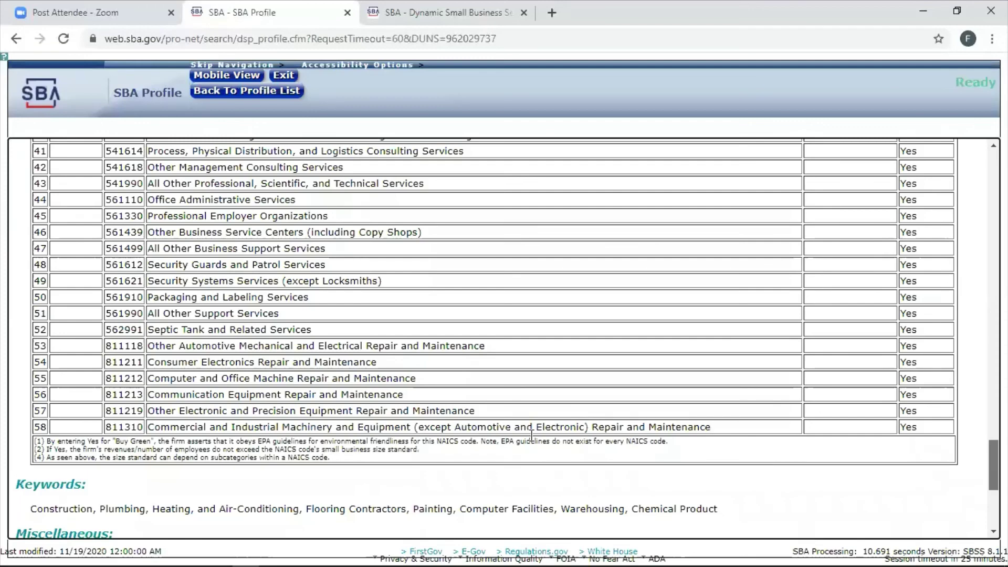
pyautogui.scroll(-5, 124, 233)
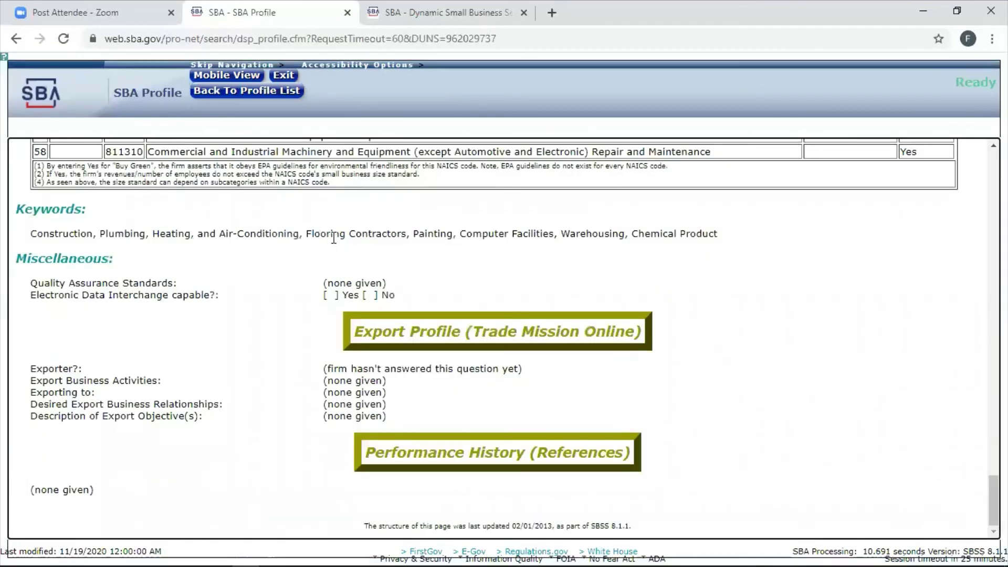